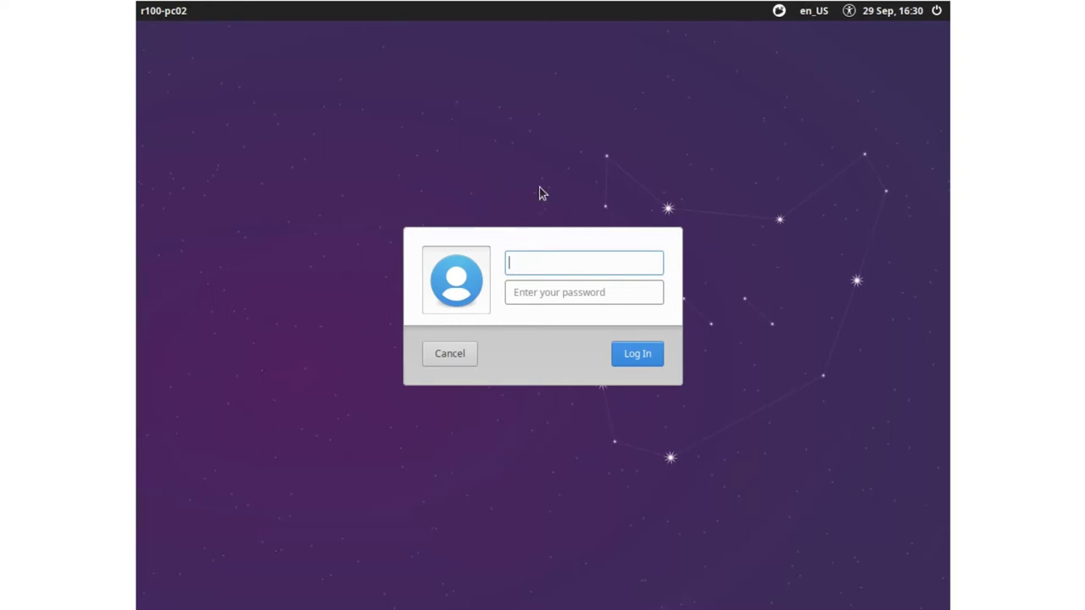
# - Log in to the client as linuxadmin with the administrator password
pyautogui.write('linuxadmin')
pyautogui.press('Tab')
pyautogui.write('•••••••')
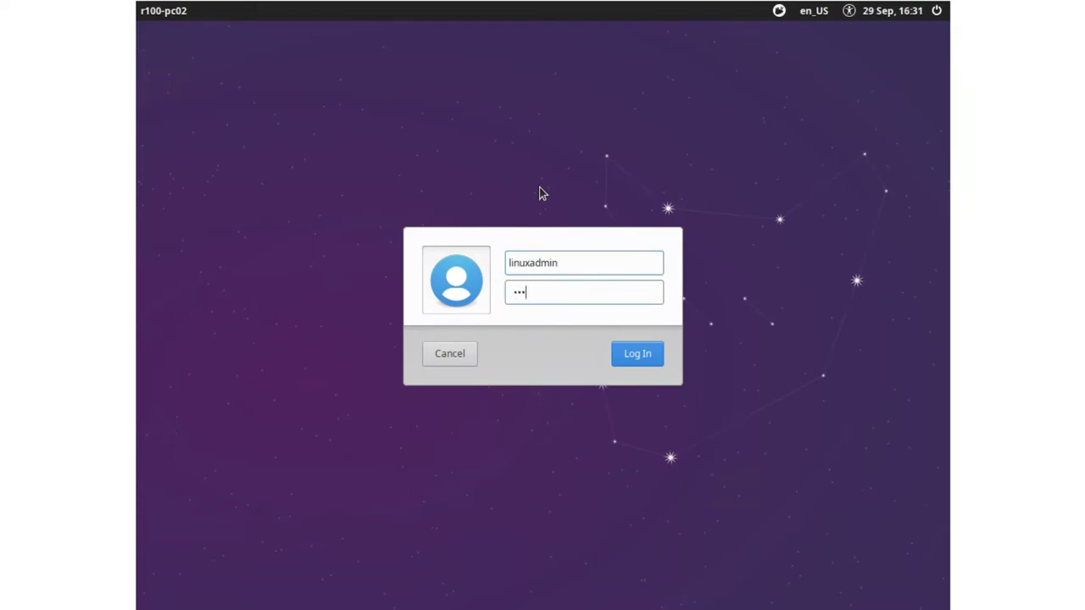
pyautogui.press('Return')
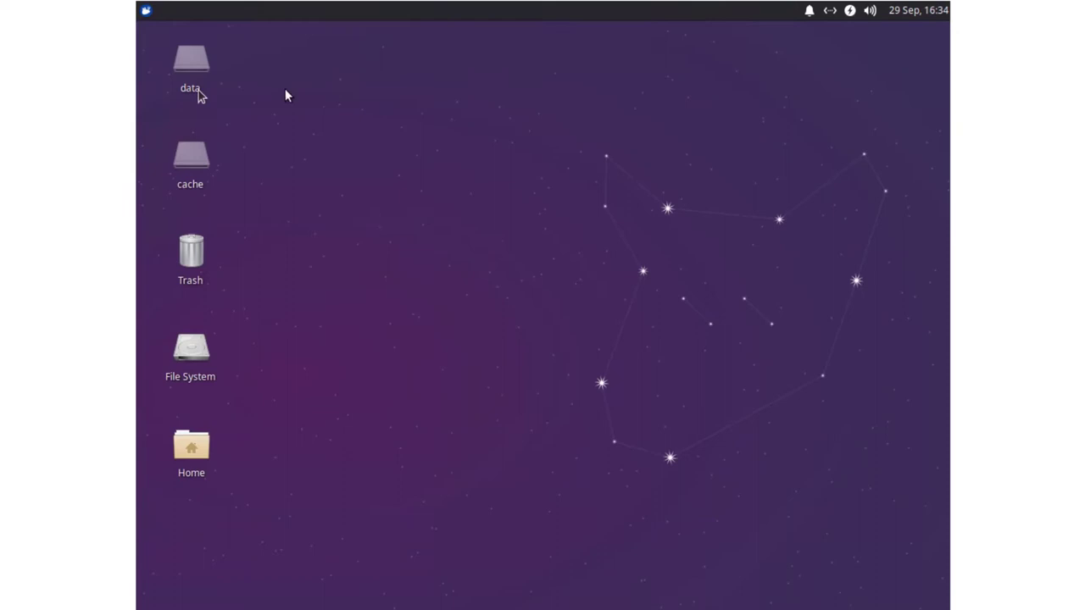
# - Open a terminal and run sudo nano /etc/linuxmuster-client/adsso.conf
pyautogui.click(148, 12)
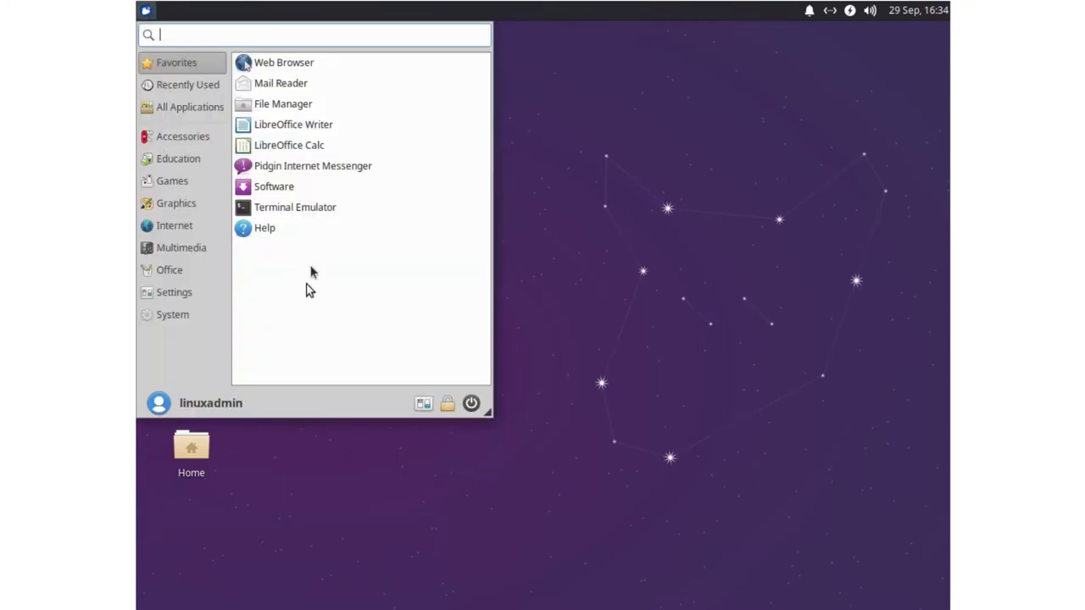
pyautogui.click(315, 212)
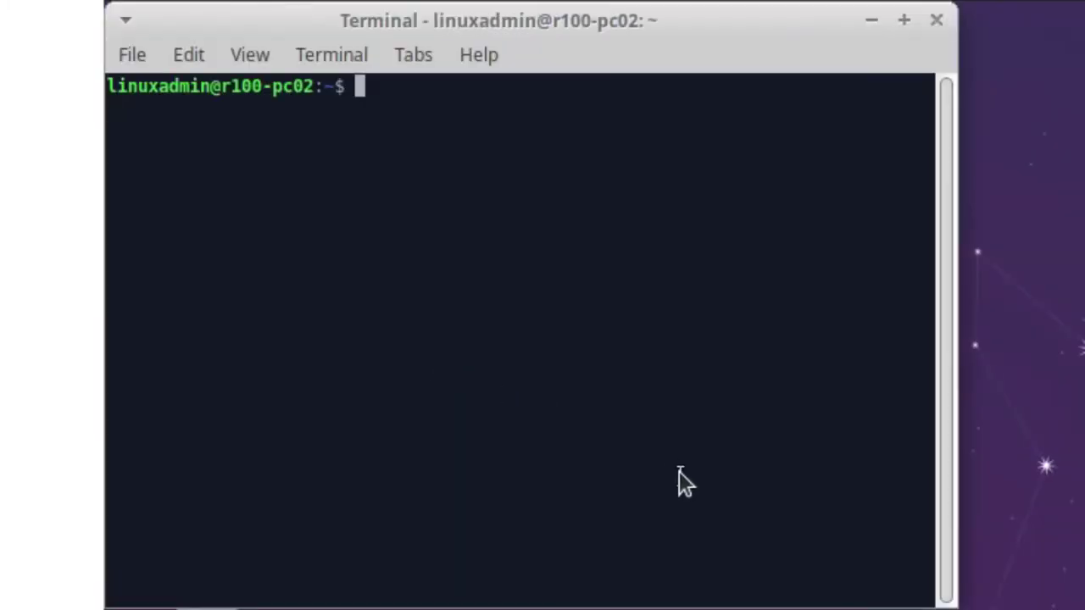
pyautogui.write('sudo na')
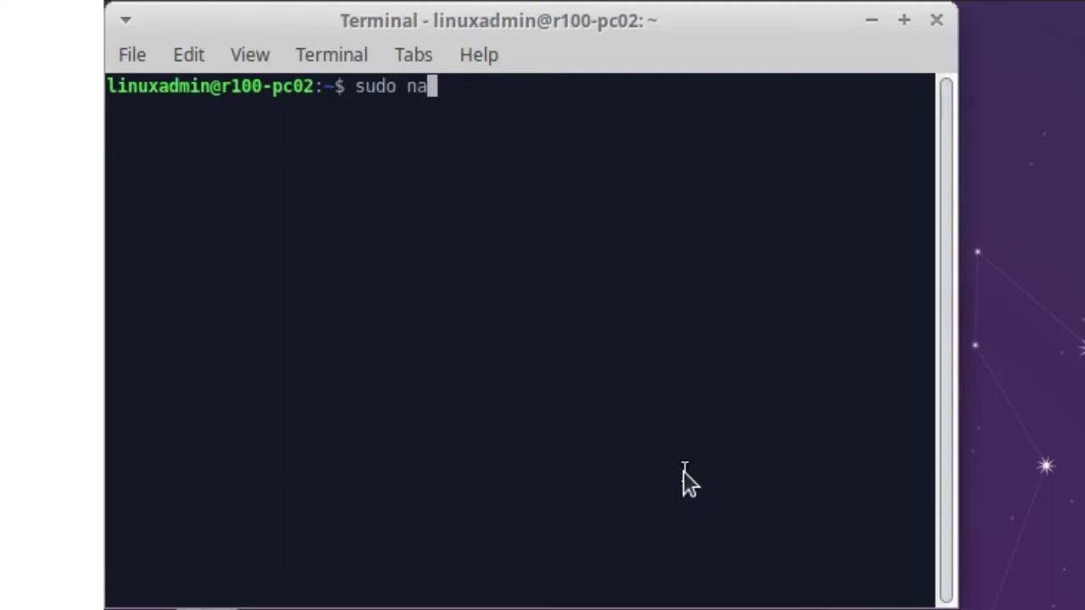
pyautogui.write('no /etc/linux')
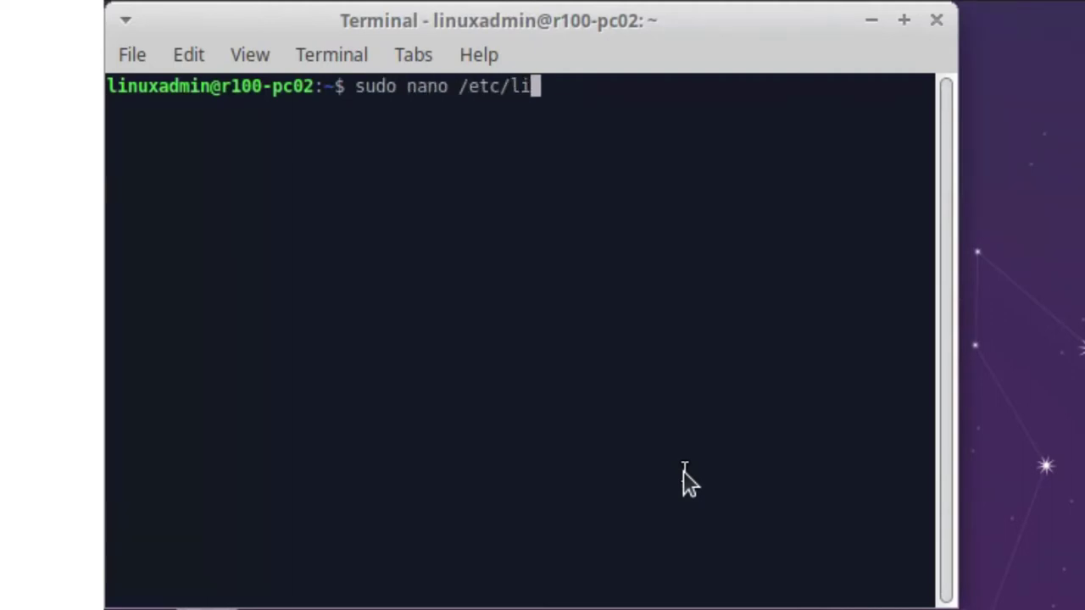
pyautogui.press('Tab')
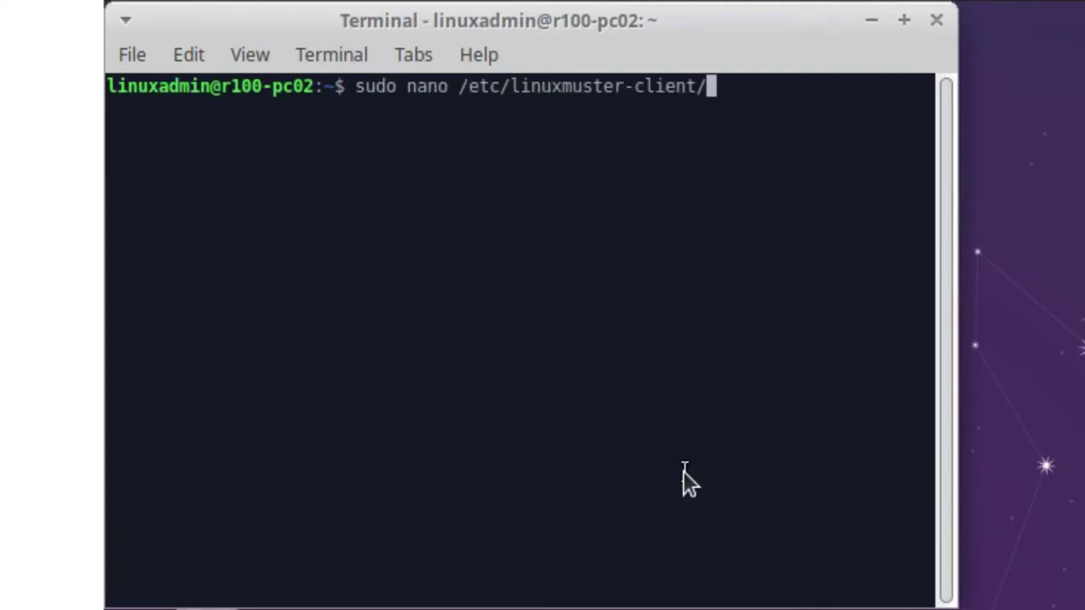
pyautogui.press('Tab')
pyautogui.press('Tab')
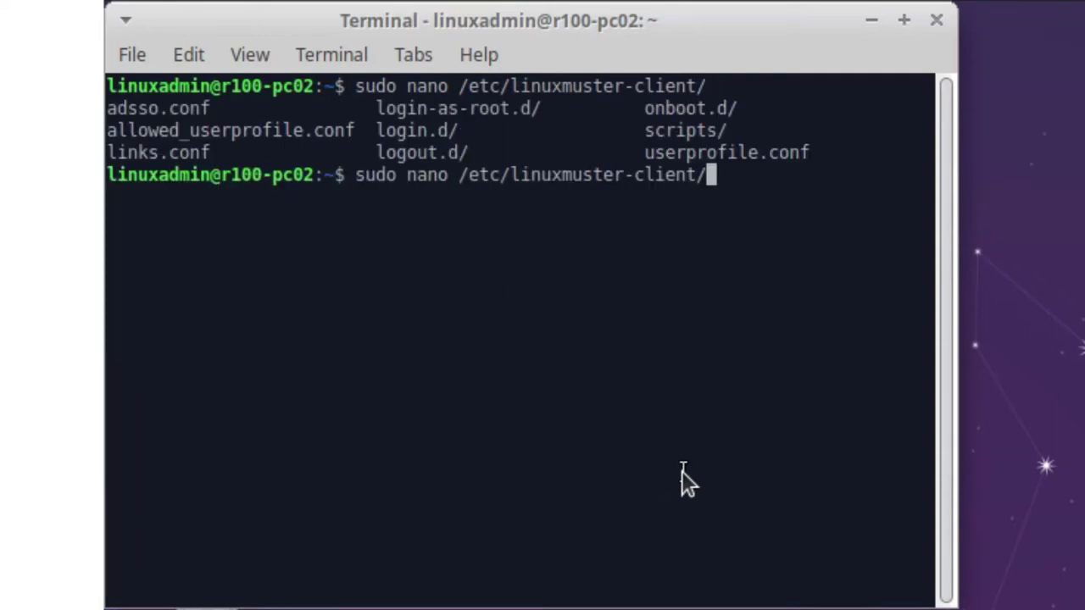
pyautogui.write('ads')
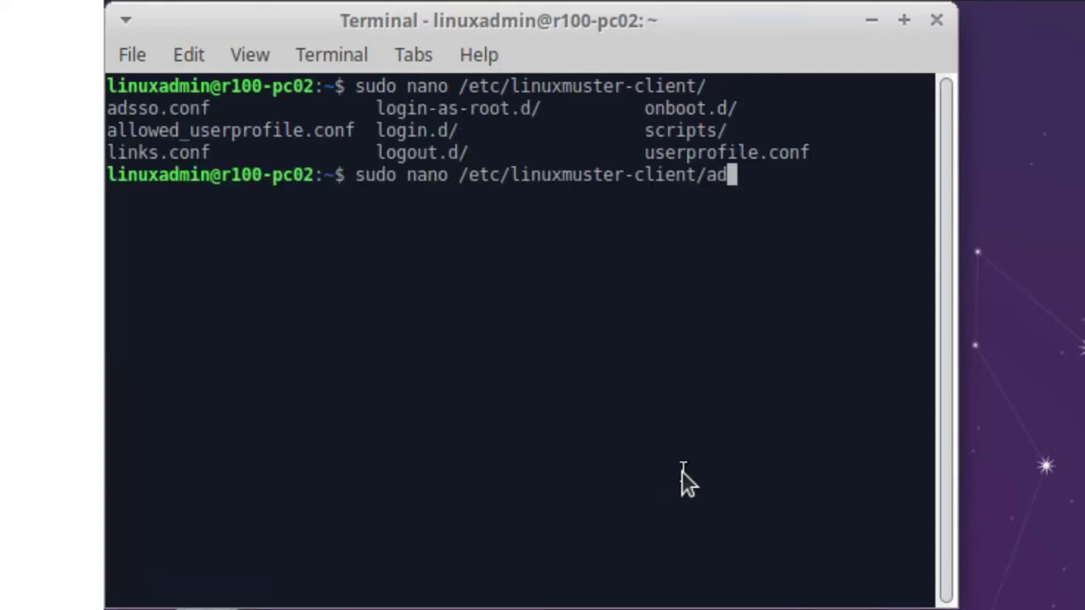
pyautogui.press('Tab')
pyautogui.press('Return')
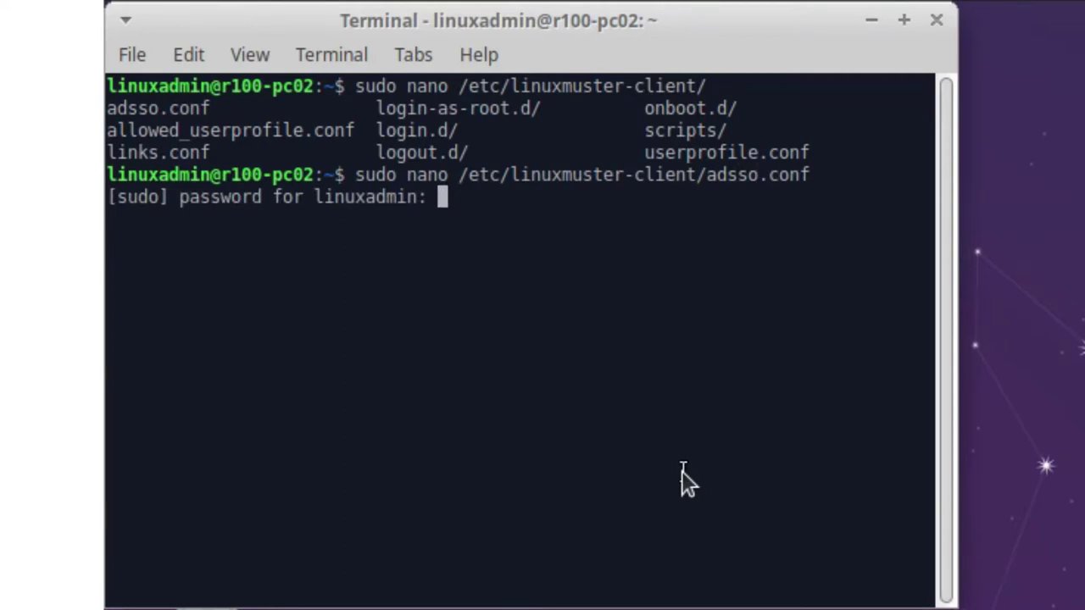
# - Enter the sudo password and change share_folder from Tausch_auf_Server to Shares_on_Server
pyautogui.press('Return')
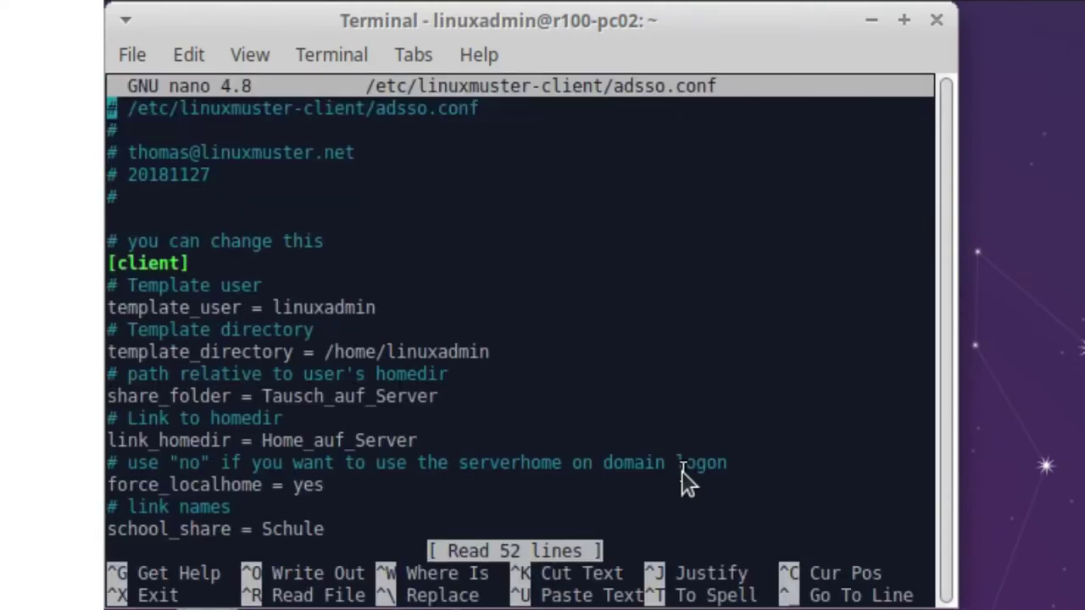
pyautogui.press('Down')
pyautogui.press('Down')
pyautogui.press('Down')
pyautogui.press('Down')
pyautogui.press('Down')
pyautogui.press('Down')
pyautogui.press('Down')
pyautogui.press('Down')
pyautogui.press('Down')
pyautogui.press('Right')
pyautogui.press('Right')
pyautogui.press('Right')
pyautogui.press('Right')
pyautogui.press('Right')
pyautogui.press('Right')
pyautogui.press('Right')
pyautogui.press('Right')
pyautogui.press('Right')
pyautogui.press('Right')
pyautogui.press('Right')
pyautogui.press('Right')
pyautogui.press('Right')
pyautogui.press('Right')
pyautogui.press('Right')
pyautogui.press('Right')
pyautogui.press('Right')
pyautogui.press('Right')
pyautogui.press('Right')
pyautogui.press('Right')
pyautogui.press('Left')
pyautogui.press('Left')
pyautogui.press('Left')
pyautogui.press('Left')
pyautogui.press('Left')
pyautogui.press('Left')
pyautogui.press('Left')
pyautogui.press('Left')
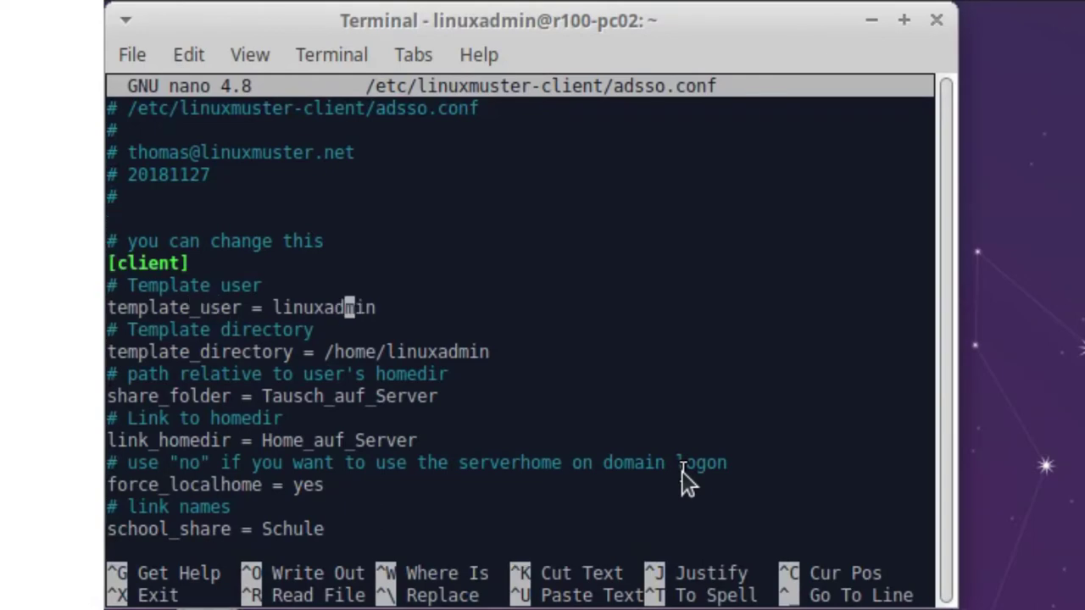
pyautogui.press('Down')
pyautogui.press('Down')
pyautogui.press('Left')
pyautogui.press('Left')
pyautogui.press('Left')
pyautogui.press('Left')
pyautogui.press('Left')
pyautogui.press('Left')
pyautogui.press('Left')
pyautogui.press('Left')
pyautogui.press('Left')
pyautogui.press('Left')
pyautogui.press('Left')
pyautogui.press('Left')
pyautogui.press('Left')
pyautogui.press('Left')
pyautogui.press('Right')
pyautogui.press('Right')
pyautogui.press('Right')
pyautogui.press('Right')
pyautogui.press('Right')
pyautogui.press('Right')
pyautogui.press('Right')
pyautogui.press('Right')
pyautogui.press('Right')
pyautogui.press('Right')
pyautogui.press('Right')
pyautogui.press('Right')
pyautogui.press('Right')
pyautogui.press('Right')
pyautogui.press('Right')
pyautogui.press('Right')
pyautogui.press('Right')
pyautogui.press('Right')
pyautogui.press('Right')
pyautogui.press('Right')
pyautogui.press('Right')
pyautogui.press('Down')
pyautogui.press('Down')
pyautogui.press('Left')
pyautogui.press('Left')
pyautogui.press('Left')
pyautogui.press('Left')
pyautogui.press('Left')
pyautogui.press('Left')
pyautogui.press('Right')
pyautogui.press('Left')
pyautogui.press('Left')
pyautogui.press('Left')
pyautogui.press('Left')
pyautogui.press('Right')
pyautogui.press('Delete')
pyautogui.press('Delete')
pyautogui.press('Delete')
pyautogui.press('Delete')
pyautogui.press('Delete')
pyautogui.press('Delete')
pyautogui.press('Delete')
pyautogui.press('Delete')
pyautogui.press('Delete')
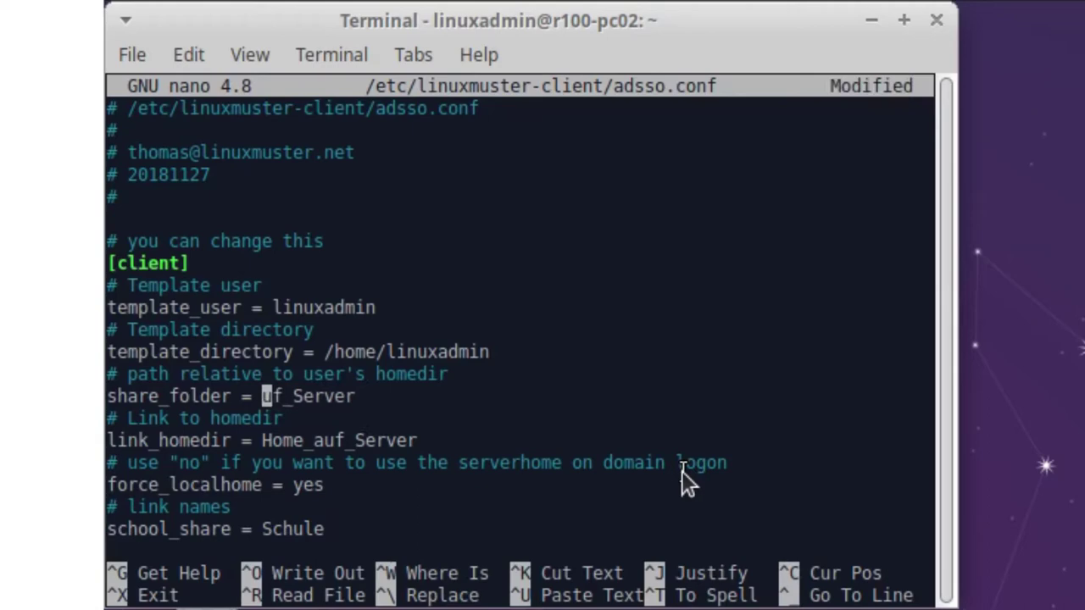
pyautogui.press('Delete')
pyautogui.write('Shares')
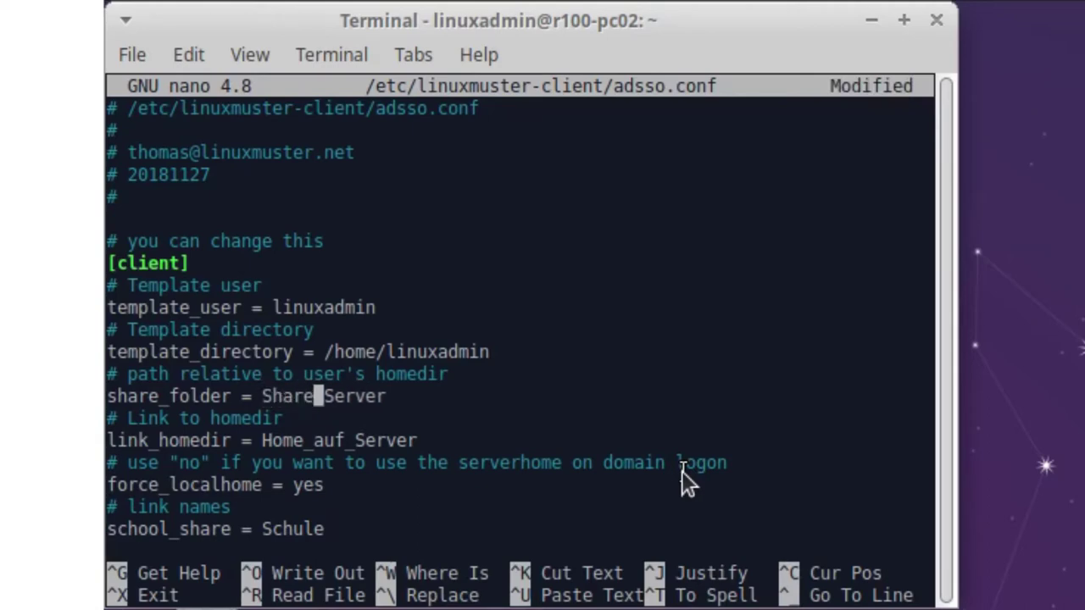
pyautogui.write('_on')
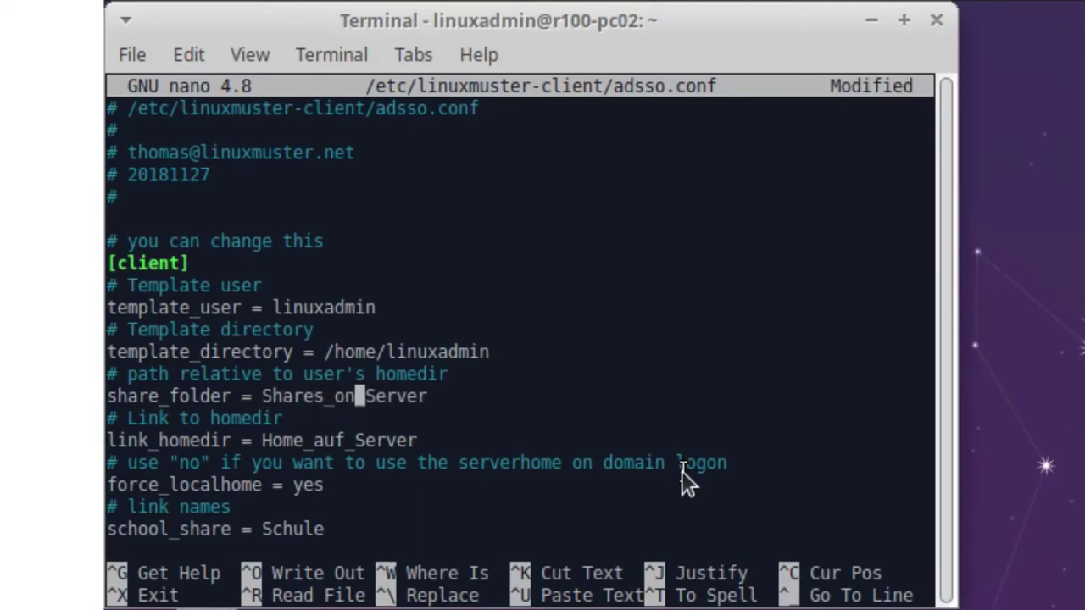
# - Change link_homedir from Home_auf_Server to Home_on_Server
pyautogui.press('Down')
pyautogui.press('Right')
pyautogui.press('Right')
pyautogui.press('Right')
pyautogui.press('Right')
pyautogui.press('Right')
pyautogui.press('Right')
pyautogui.press('Right')
pyautogui.press('Left')
pyautogui.press('BackSpace')
pyautogui.press('BackSpace')
pyautogui.press('BackSpace')
pyautogui.press('BackSpace')
pyautogui.press('BackSpace')
pyautogui.press('BackSpace')
pyautogui.press('BackSpace')
pyautogui.press('BackSpace')
pyautogui.press('BackSpace')
pyautogui.press('BackSpace')
pyautogui.press('BackSpace')
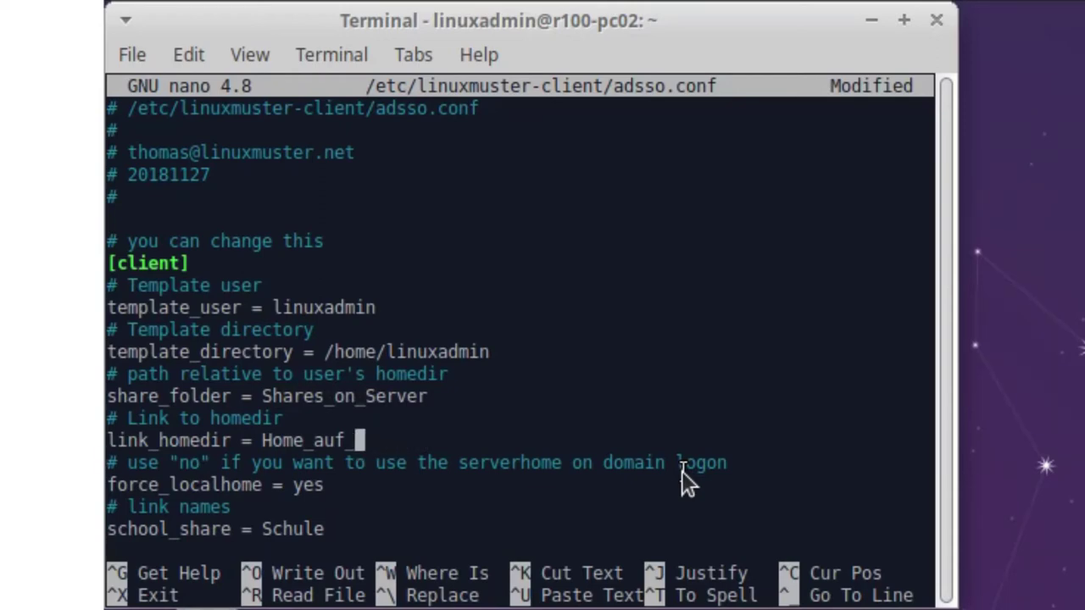
pyautogui.write('_on_S')
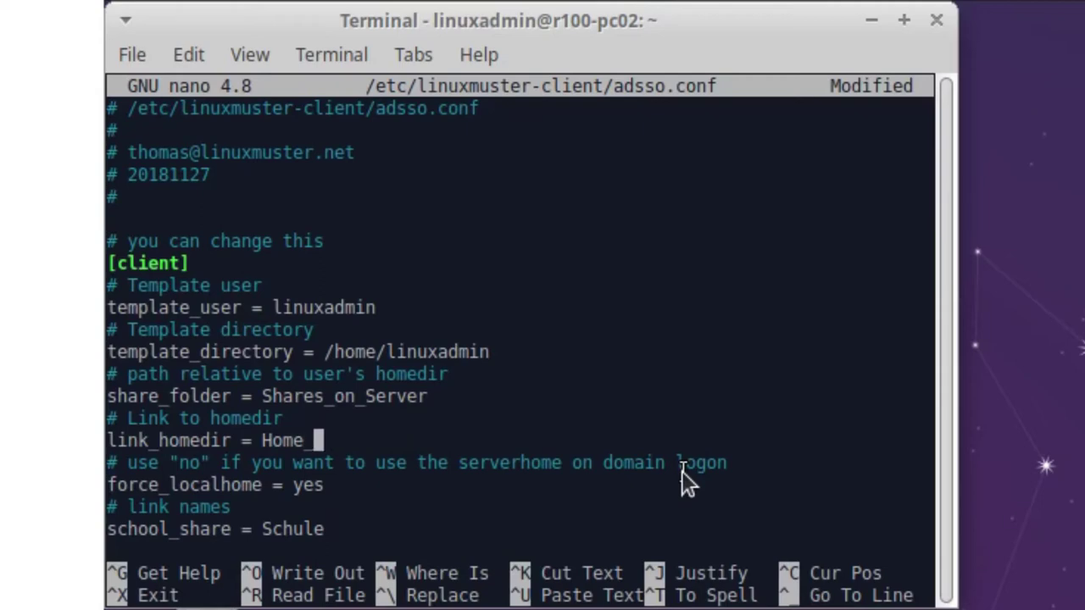
pyautogui.write('erver')
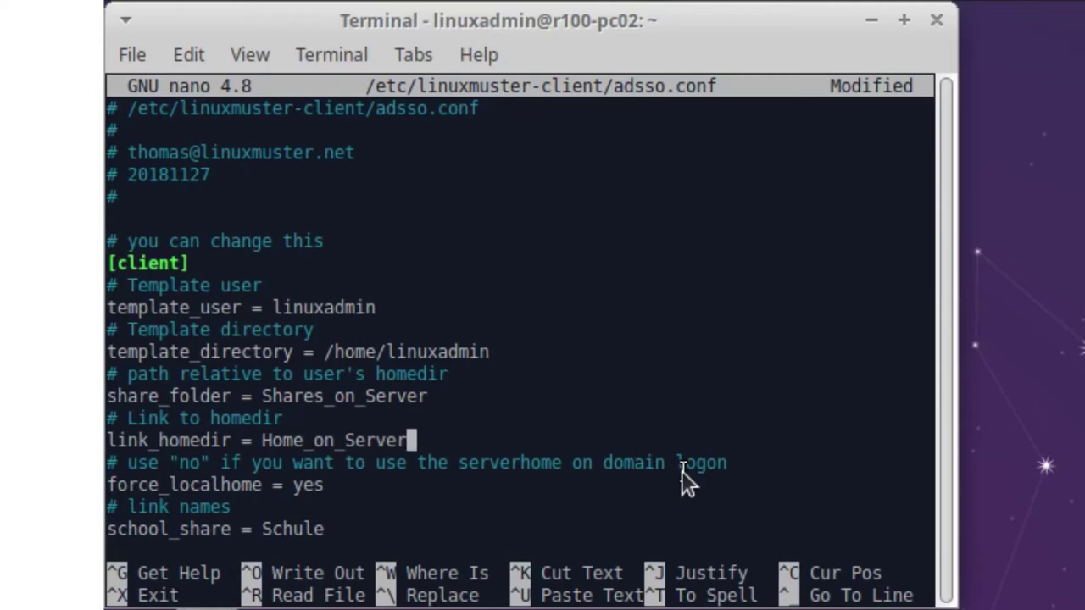
pyautogui.press('Down')
pyautogui.press('Down')
pyautogui.press('Down')
pyautogui.press('Down')
# - Rename school_share from Schule to School and teachers_share from Kollegium to Teachers
pyautogui.press('BackSpace')
pyautogui.press('BackSpace')
pyautogui.press('BackSpace')
pyautogui.write('ool')
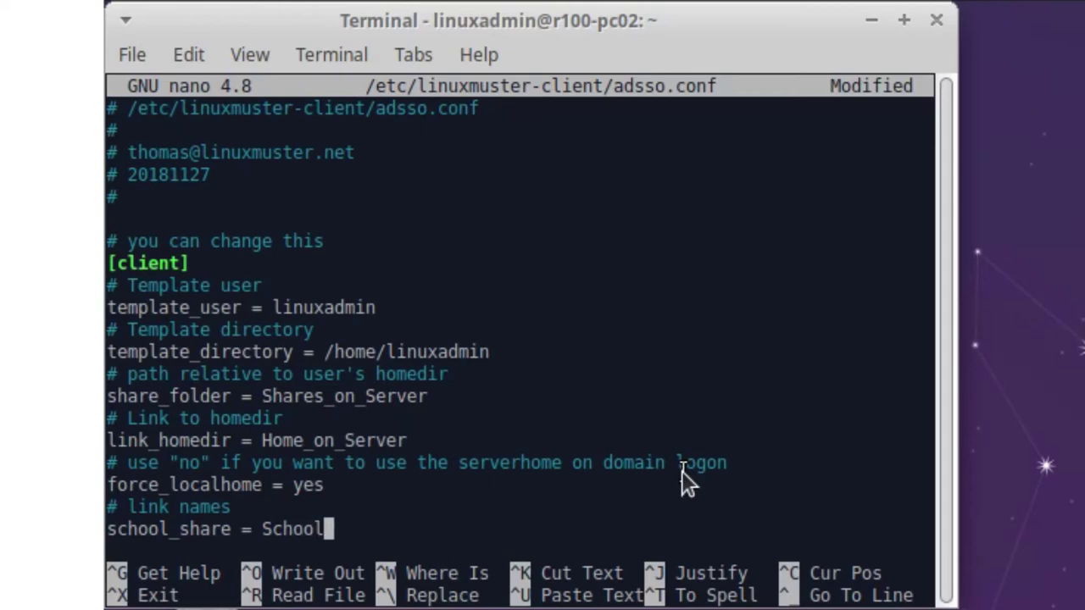
pyautogui.press('Down')
pyautogui.press('Down')
pyautogui.press('Down')
pyautogui.press('Down')
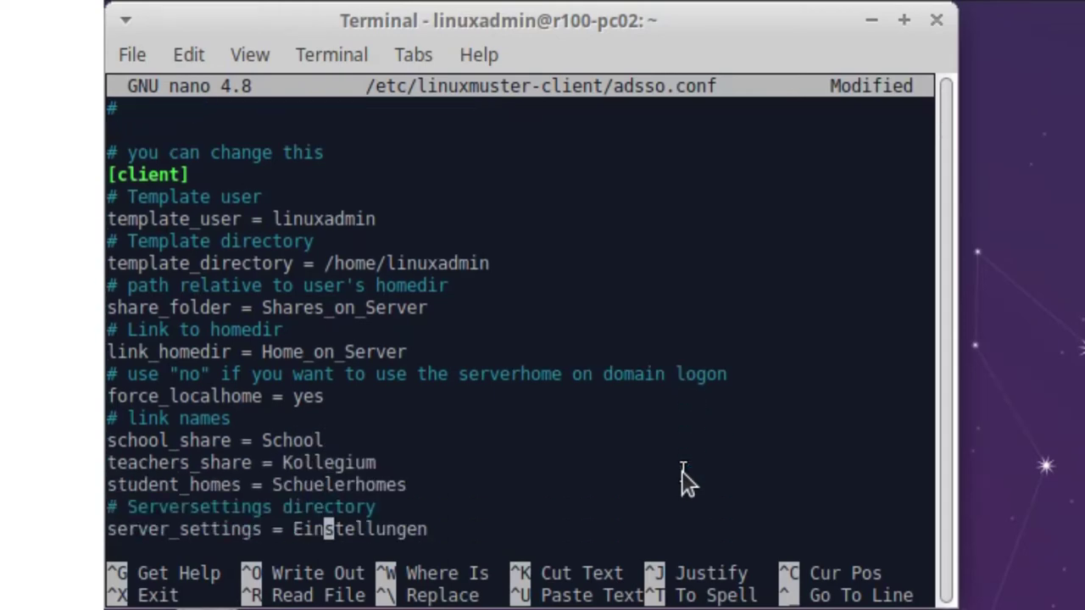
pyautogui.press('Up')
pyautogui.press('Up')
pyautogui.press('Up')
pyautogui.press('Right')
pyautogui.press('Right')
pyautogui.press('Right')
pyautogui.press('Right')
pyautogui.press('Right')
pyautogui.press('BackSpace')
pyautogui.press('BackSpace')
pyautogui.press('BackSpace')
pyautogui.press('BackSpace')
pyautogui.press('BackSpace')
pyautogui.press('BackSpace')
pyautogui.press('BackSpace')
pyautogui.press('BackSpace')
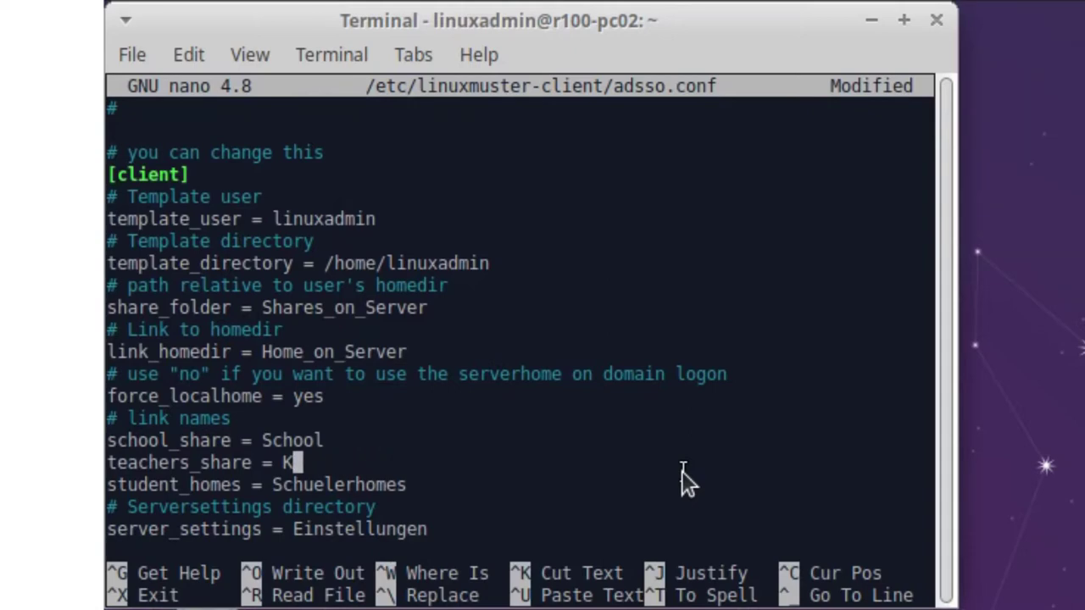
pyautogui.press('BackSpace')
pyautogui.write('Teacher')
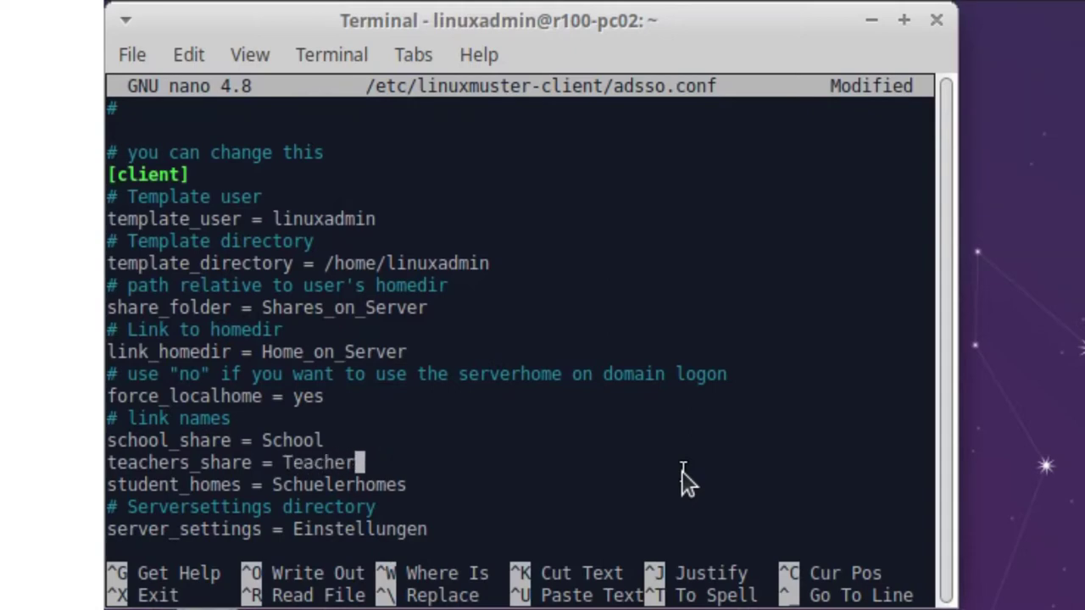
pyautogui.write('s')
# - Change student_homes from Schuelerhomes to Studentshomes
pyautogui.press('Down')
pyautogui.press('Right')
pyautogui.press('Right')
pyautogui.press('Right')
pyautogui.press('Right')
pyautogui.press('BackSpace')
pyautogui.press('BackSpace')
pyautogui.press('BackSpace')
pyautogui.press('BackSpace')
pyautogui.press('BackSpace')
pyautogui.press('BackSpace')
pyautogui.press('BackSpace')
pyautogui.press('BackSpace')
pyautogui.press('BackSpace')
pyautogui.press('BackSpace')
pyautogui.press('BackSpace')
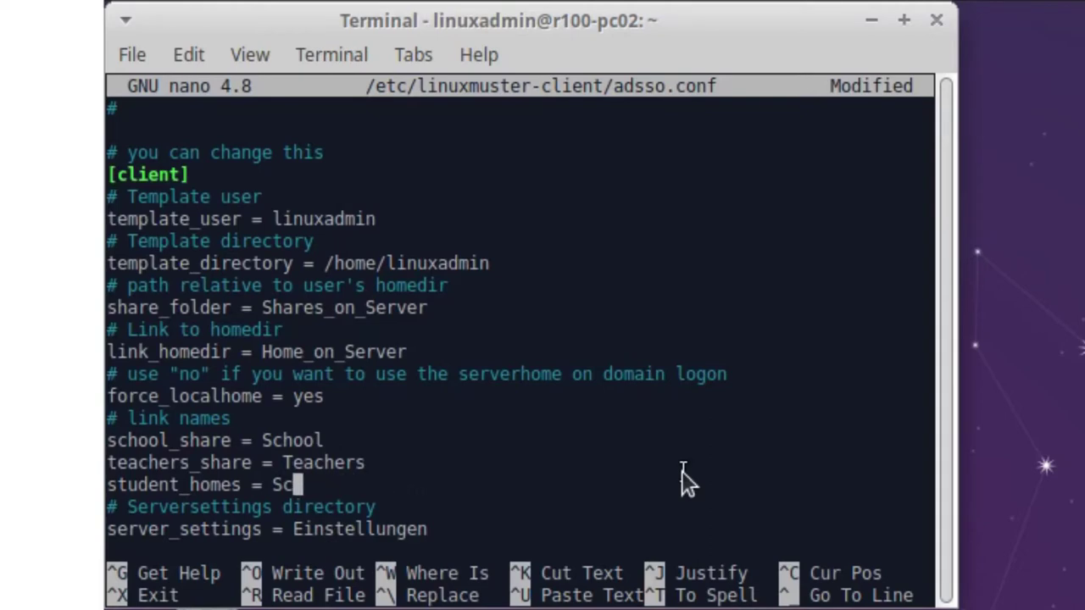
pyautogui.press('BackSpace')
pyautogui.press('BackSpace')
pyautogui.write('Studentshome')
pyautogui.press('Left')
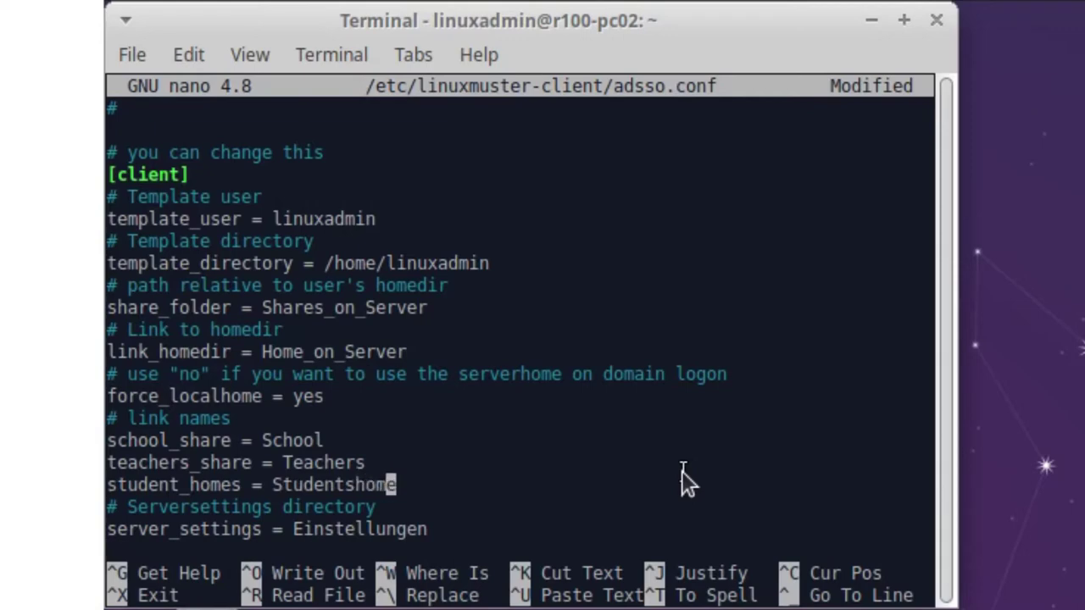
pyautogui.press('Left')
pyautogui.press('Left')
pyautogui.press('Right')
pyautogui.press('Right')
pyautogui.press('Right')
pyautogui.write('s')
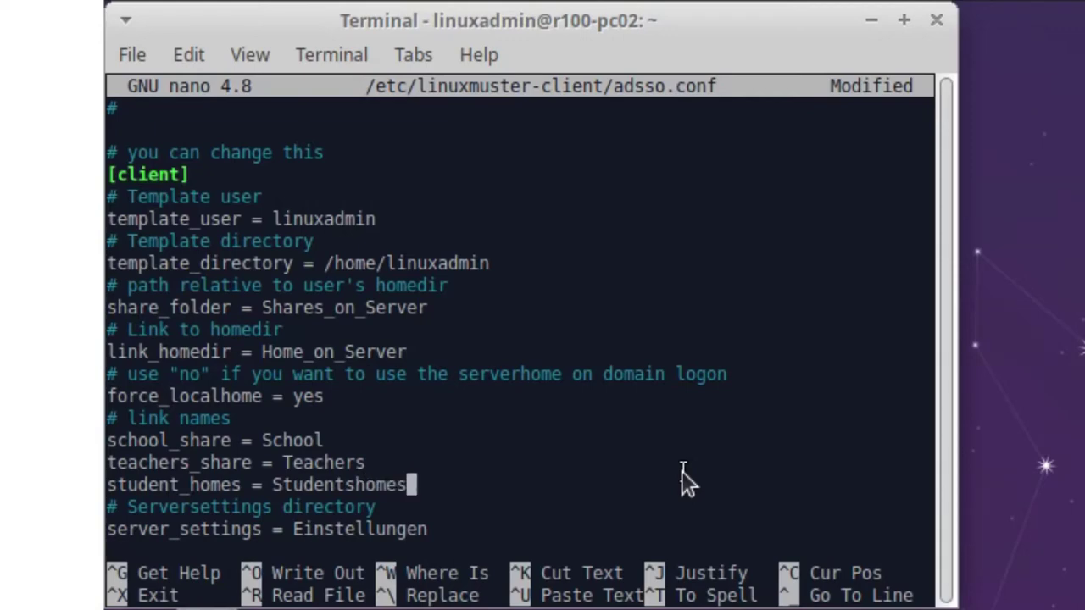
# - Clear the Einstellungen value from the server_settings line
pyautogui.press('Down')
pyautogui.press('Down')
pyautogui.press('Down')
pyautogui.press('Down')
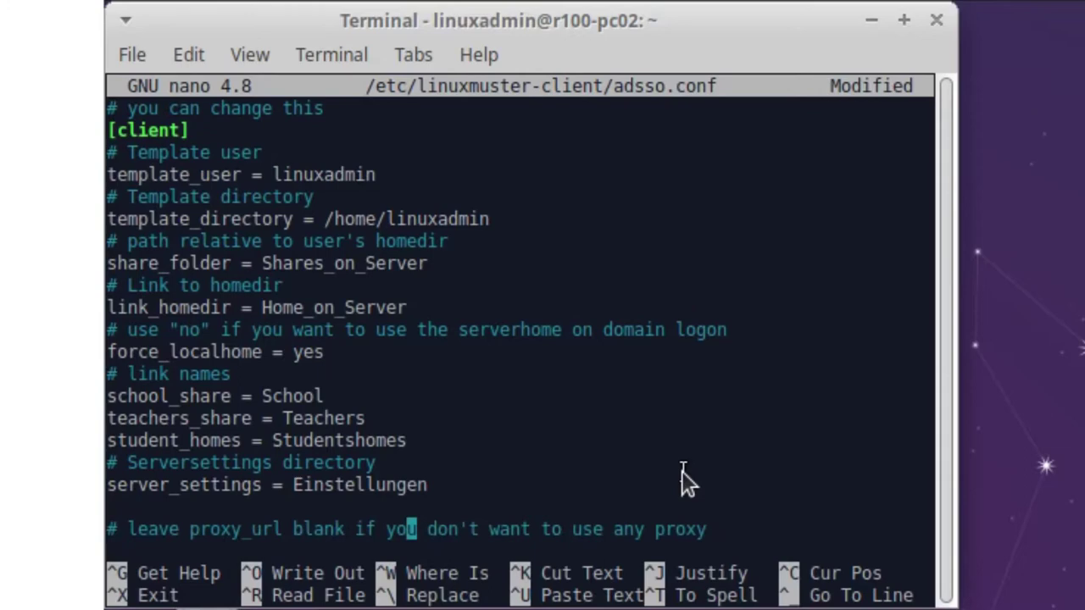
pyautogui.press('Up')
pyautogui.press('Up')
pyautogui.press('Right')
pyautogui.press('Right')
pyautogui.press('Down')
pyautogui.press('Left')
pyautogui.press('BackSpace')
pyautogui.press('BackSpace')
pyautogui.press('BackSpace')
pyautogui.press('BackSpace')
pyautogui.press('BackSpace')
pyautogui.press('BackSpace')
pyautogui.press('BackSpace')
pyautogui.press('BackSpace')
pyautogui.press('BackSpace')
pyautogui.press('BackSpace')
pyautogui.press('BackSpace')
pyautogui.press('BackSpace')
pyautogui.press('BackSpace')
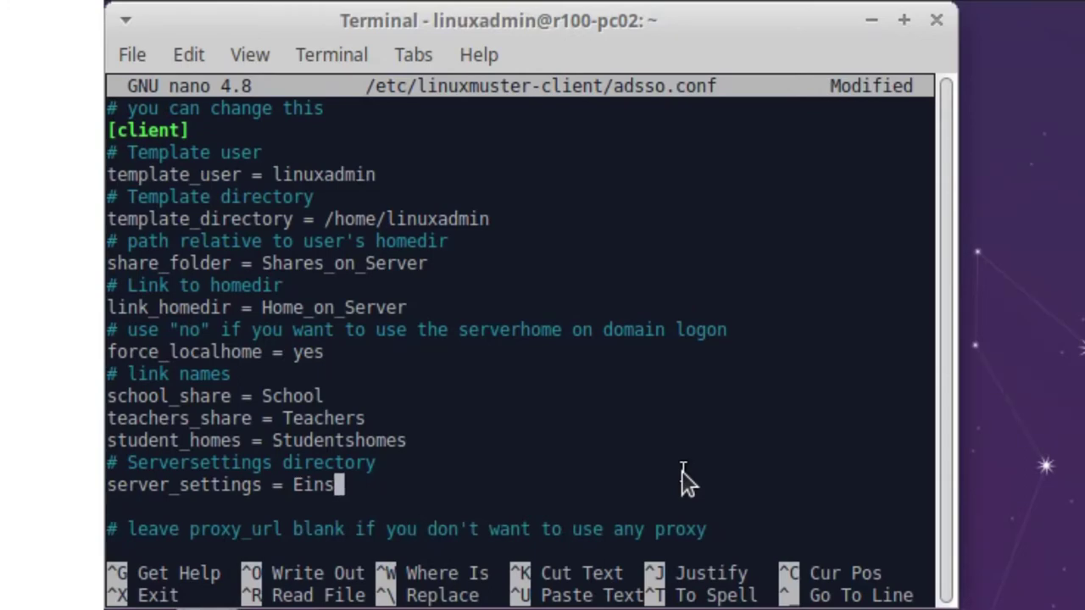
# - Enter Settings as the server_settings value and review the proxy, swap and sssd sections
pyautogui.write('Setting')
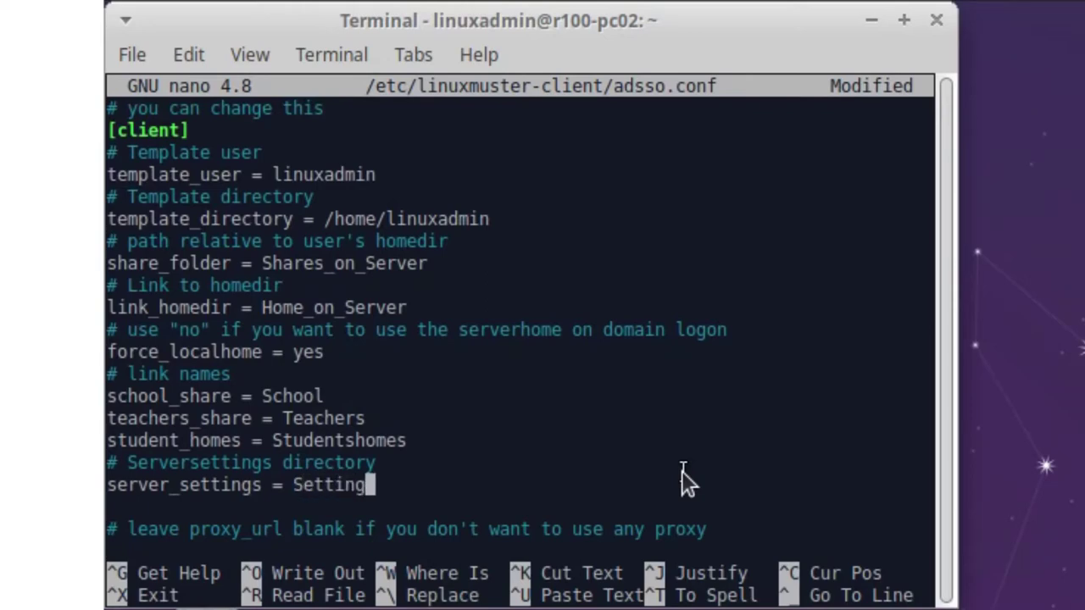
pyautogui.write('s')
pyautogui.press('Down')
pyautogui.press('Down')
pyautogui.press('Down')
pyautogui.press('Down')
pyautogui.press('Down')
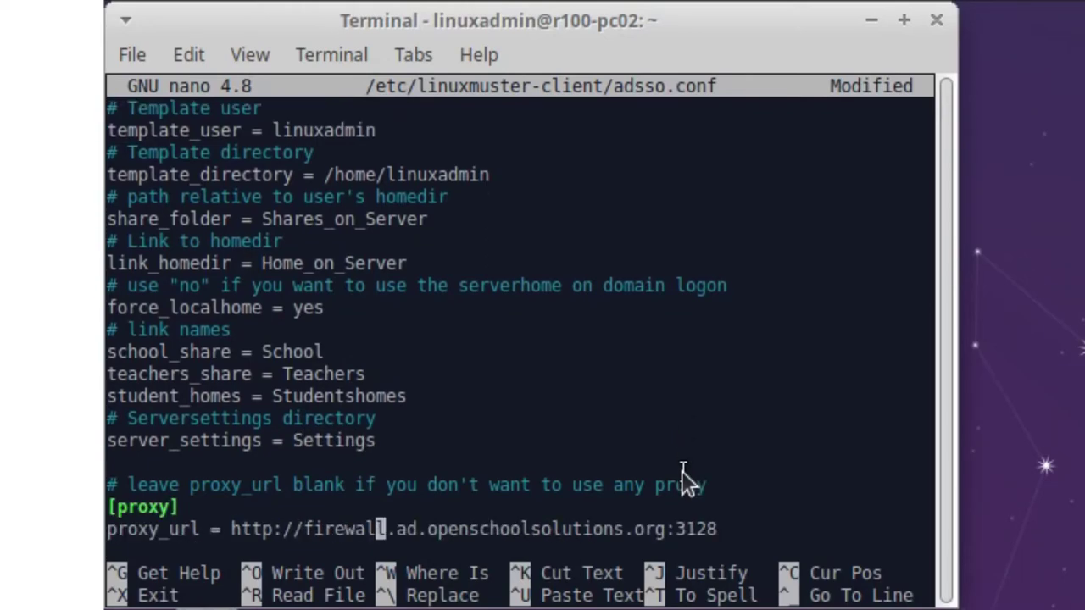
pyautogui.press('Down')
pyautogui.press('Up')
pyautogui.press('Up')
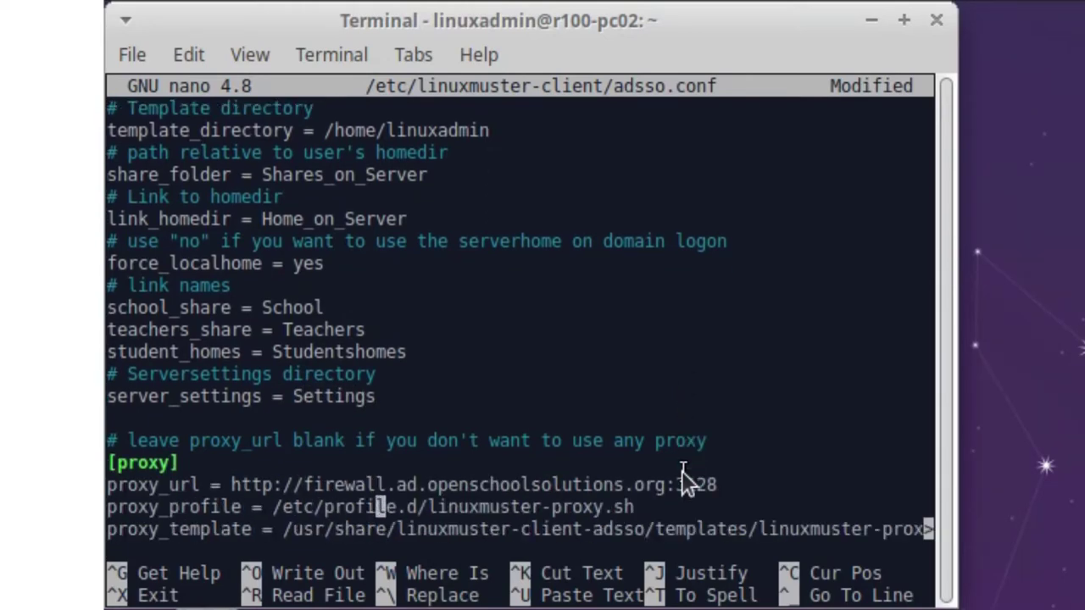
pyautogui.press('Down')
pyautogui.press('Down')
pyautogui.press('Down')
pyautogui.press('Down')
pyautogui.press('Down')
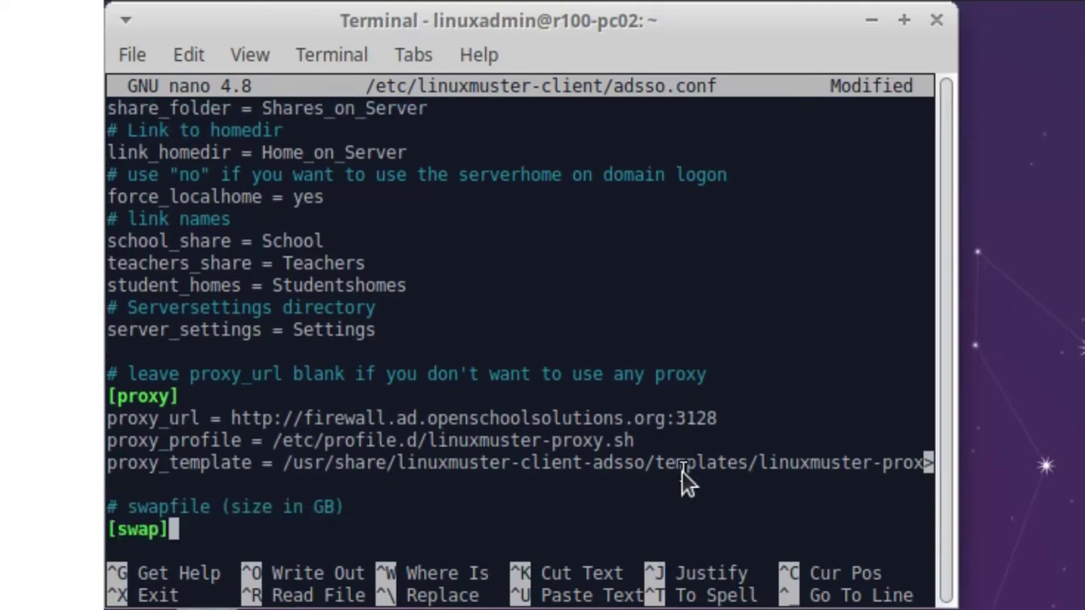
pyautogui.press('Down')
pyautogui.press('Down')
pyautogui.press('Down')
pyautogui.press('Down')
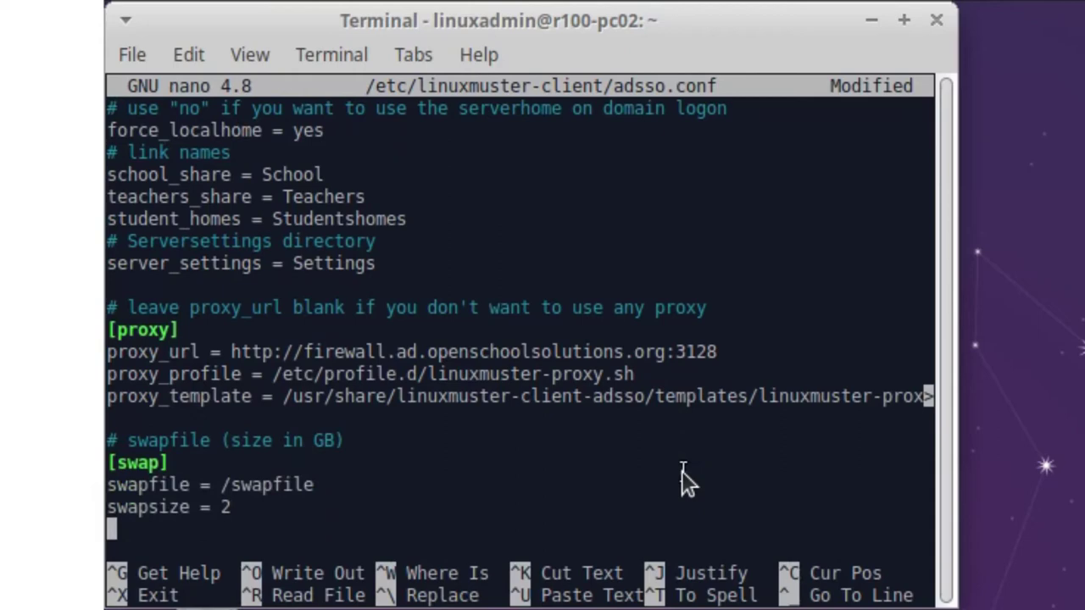
pyautogui.press('Down')
pyautogui.press('Down')
pyautogui.press('Down')
pyautogui.press('Down')
pyautogui.press('Down')
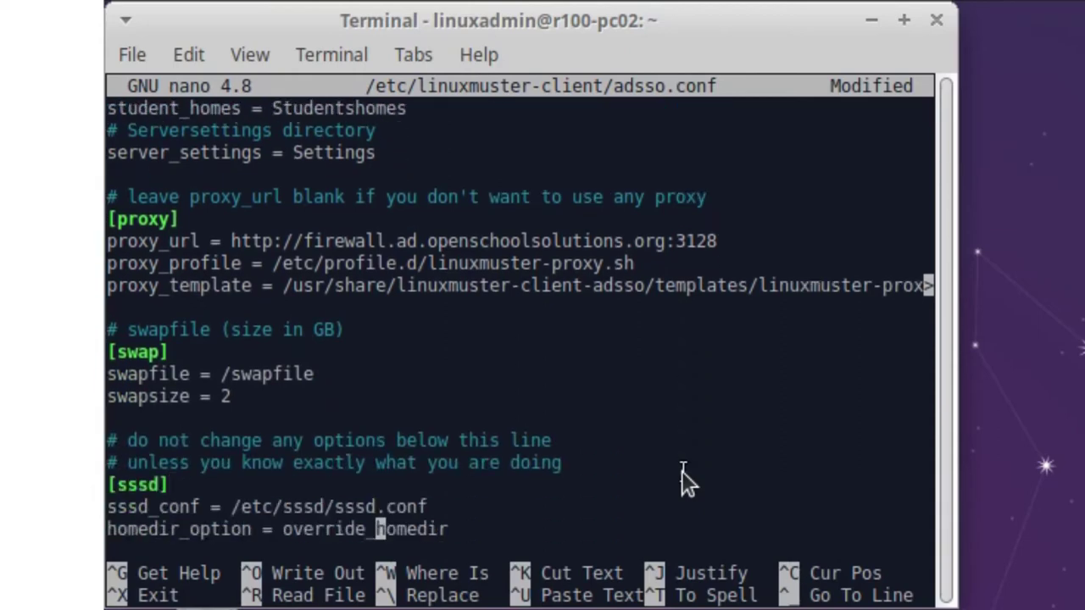
pyautogui.press('Down')
pyautogui.press('Down')
pyautogui.press('Down')
pyautogui.press('Up')
pyautogui.press('Up')
pyautogui.press('Up')
pyautogui.press('Up')
pyautogui.press('Up')
pyautogui.press('Up')
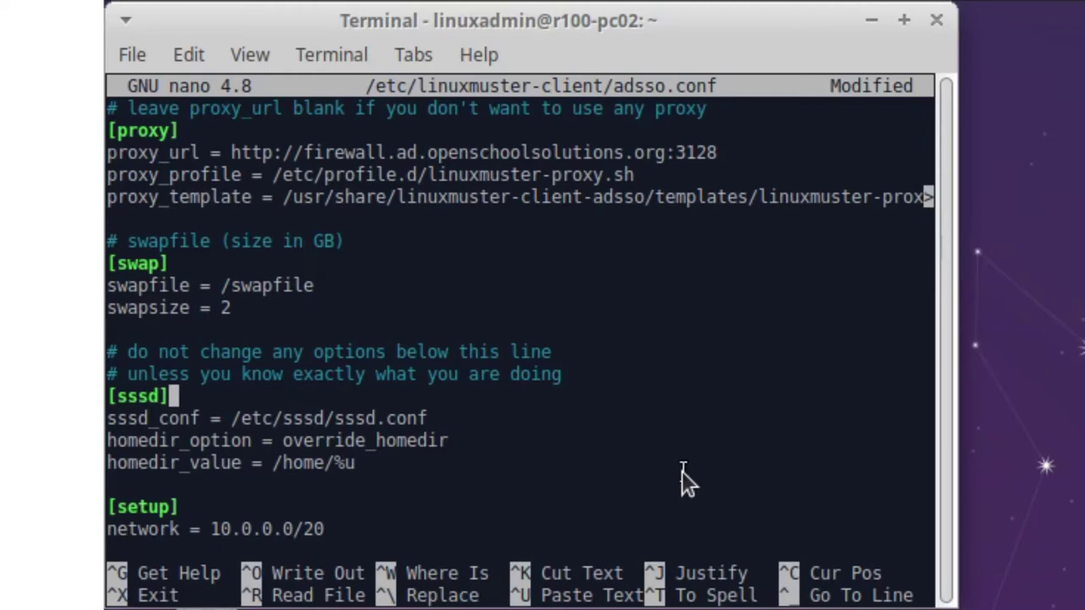
# - Go through the setup section to the end of the file and exit nano
pyautogui.click(682, 470)
pyautogui.press('Down')
pyautogui.press('Down')
pyautogui.press('Down')
pyautogui.press('Down')
pyautogui.press('Down')
pyautogui.press('Down')
pyautogui.press('Down')
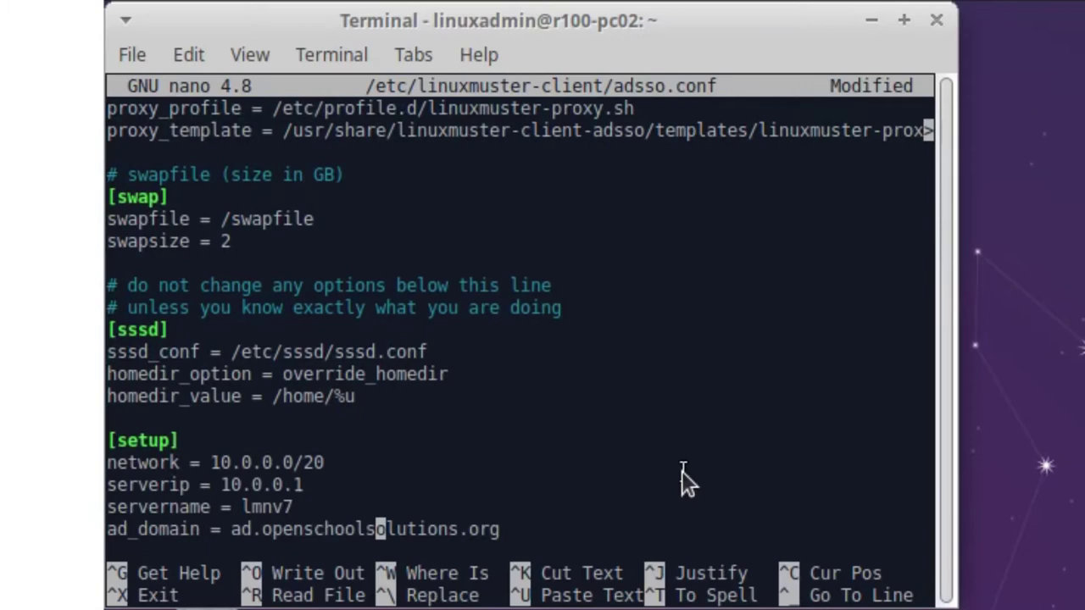
pyautogui.press('Down')
pyautogui.press('Down')
pyautogui.press('Down')
pyautogui.press('Down')
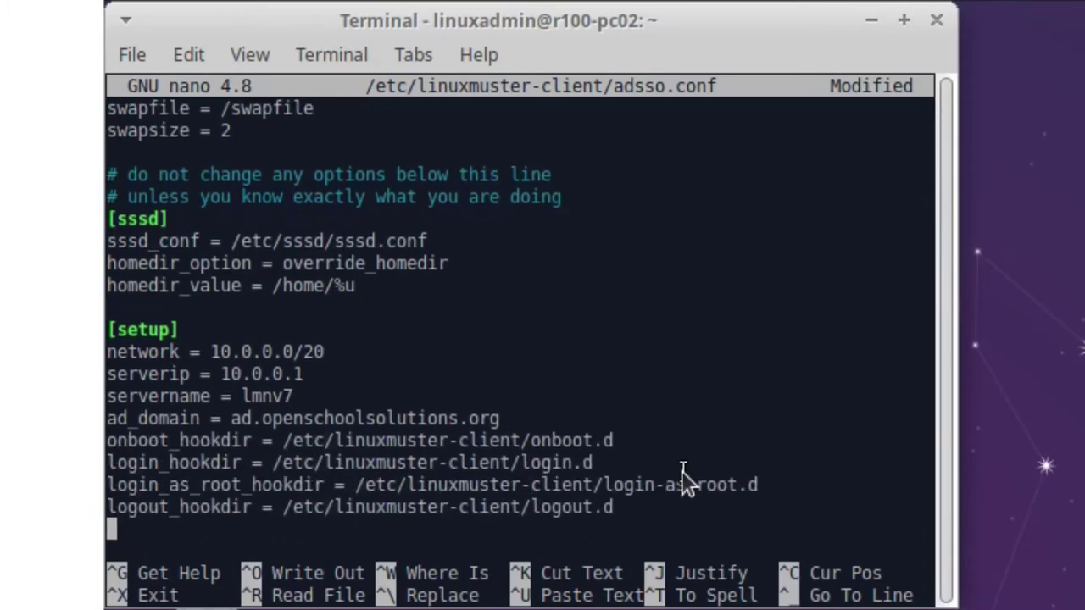
pyautogui.hotkey('ctrl', 'x')
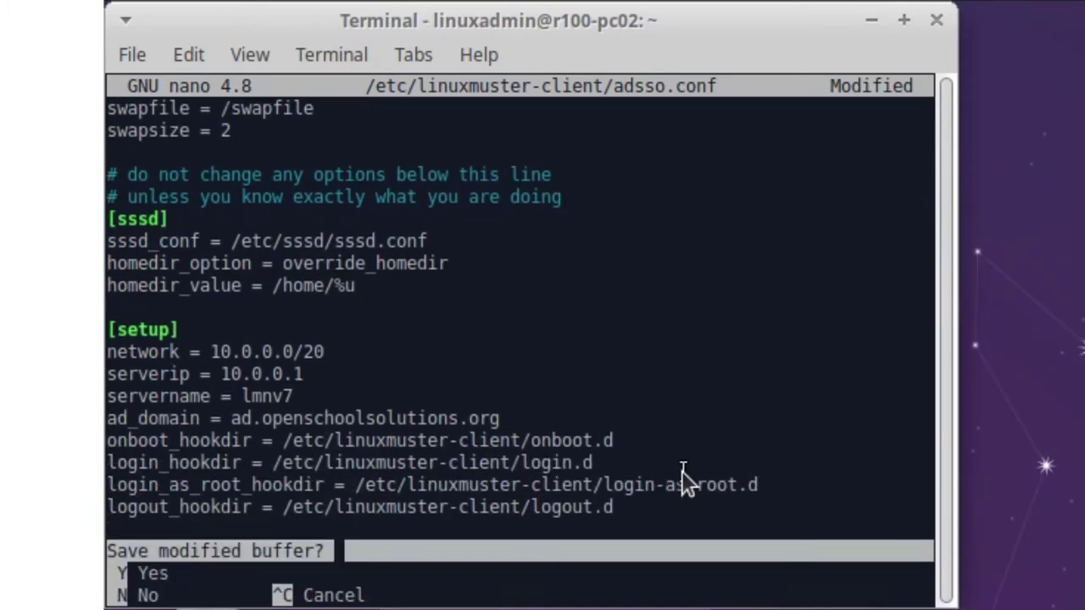
# - Save adsso.conf and recall the sudo nano command with the file name removed
pyautogui.press('y')
pyautogui.press('Return')
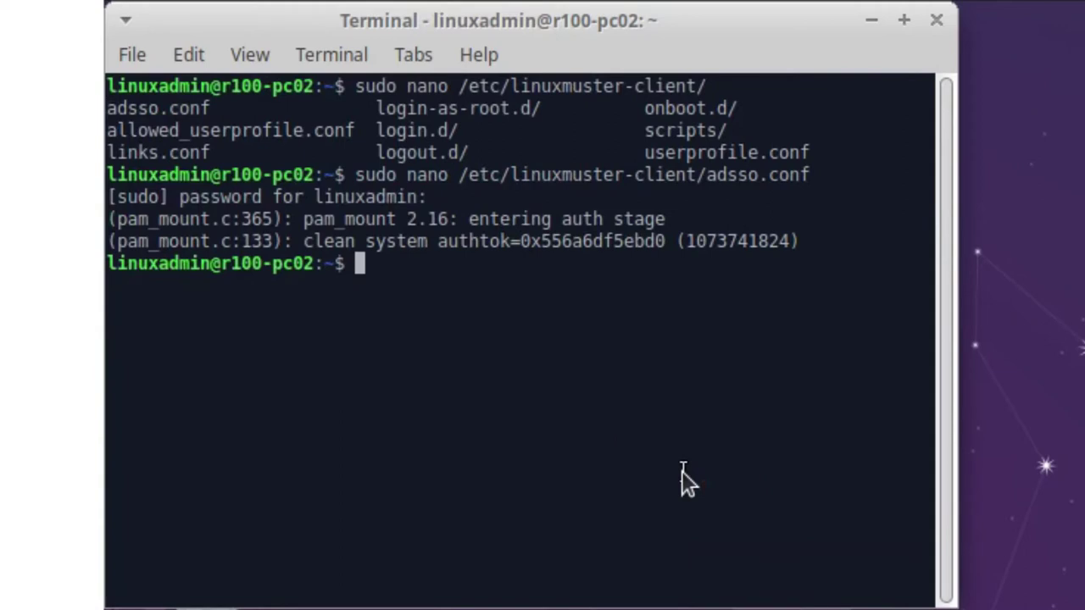
pyautogui.press('Up')
pyautogui.press('BackSpace')
pyautogui.press('BackSpace')
pyautogui.press('BackSpace')
pyautogui.press('BackSpace')
pyautogui.press('BackSpace')
pyautogui.press('BackSpace')
pyautogui.press('BackSpace')
pyautogui.press('BackSpace')
pyautogui.press('BackSpace')
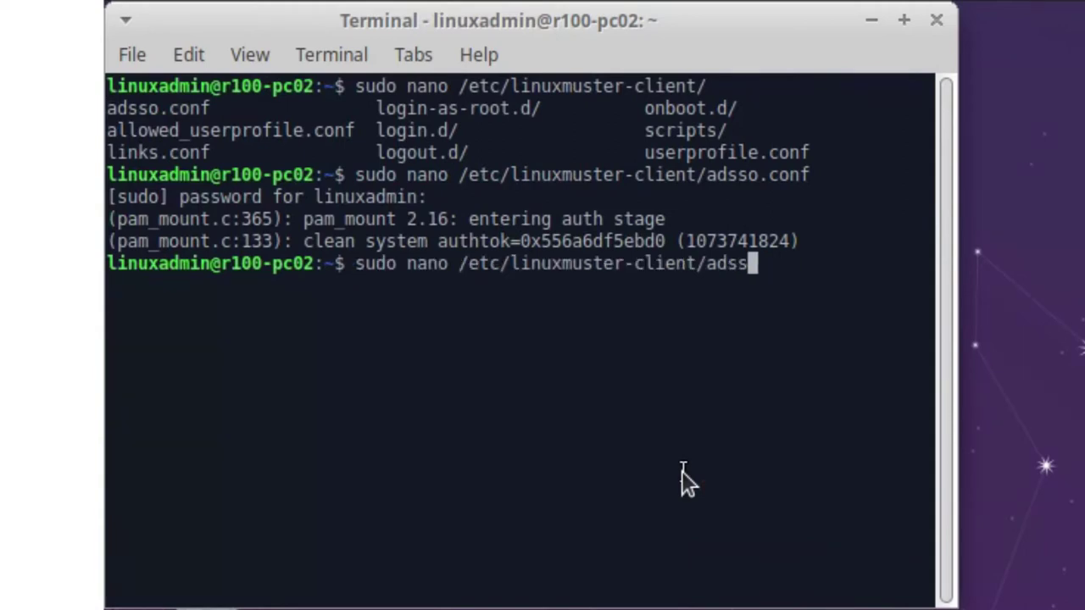
pyautogui.press('BackSpace')
# - Complete the command's file path to /etc/linuxmuster-client/links.conf
pyautogui.press('Tab')
pyautogui.press('Tab')
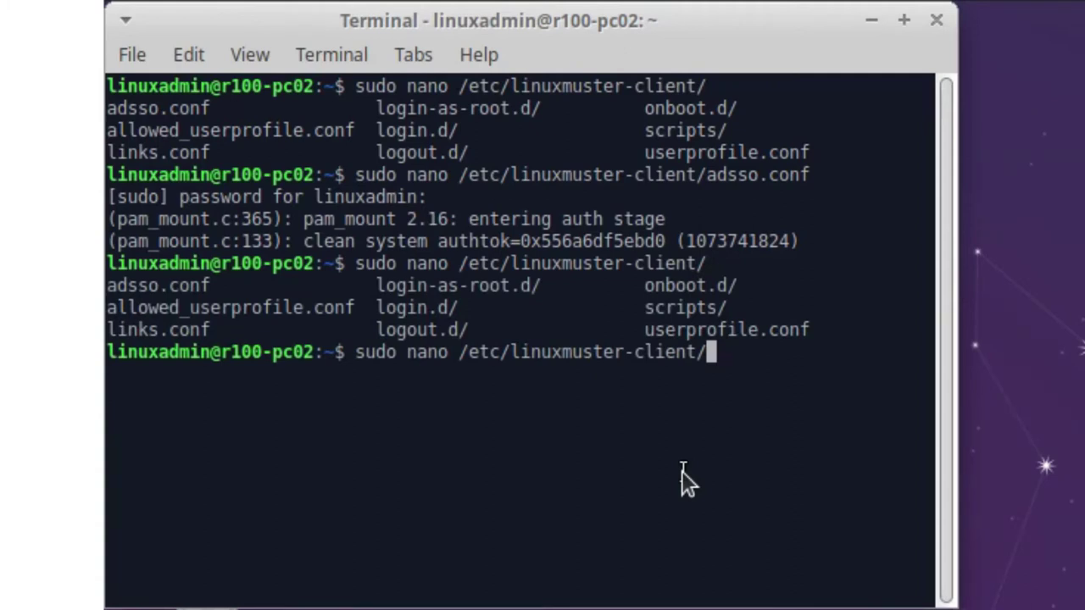
pyautogui.write('liiink')
pyautogui.press('BackSpace')
pyautogui.press('BackSpace')
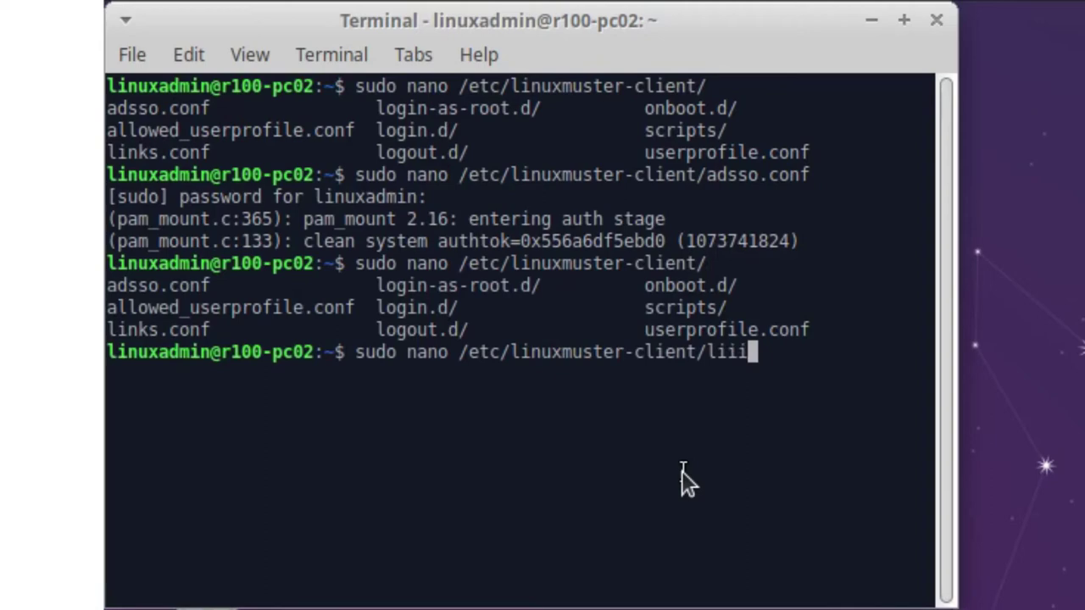
pyautogui.press('BackSpace')
pyautogui.press('BackSpace')
pyautogui.press('BackSpace')
pyautogui.write('n')
pyautogui.press('BackSpace')
pyautogui.write('i')
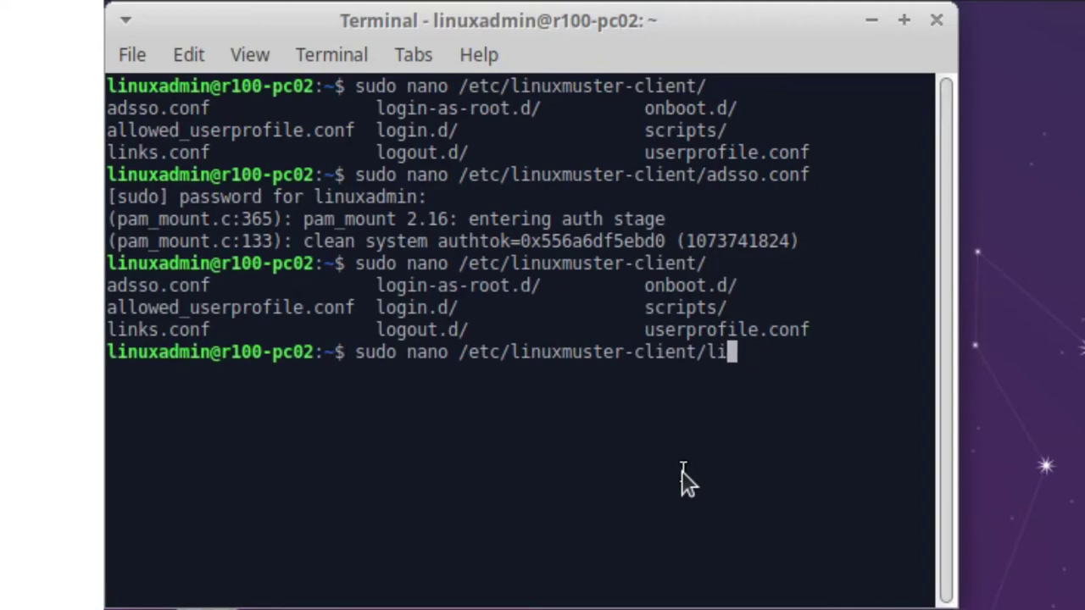
pyautogui.press('Tab')
# - Open links.conf and rename both Dokumente folder names to Documents
pyautogui.press('Return')
pyautogui.press('Up')
pyautogui.press('Up')
pyautogui.press('Up')
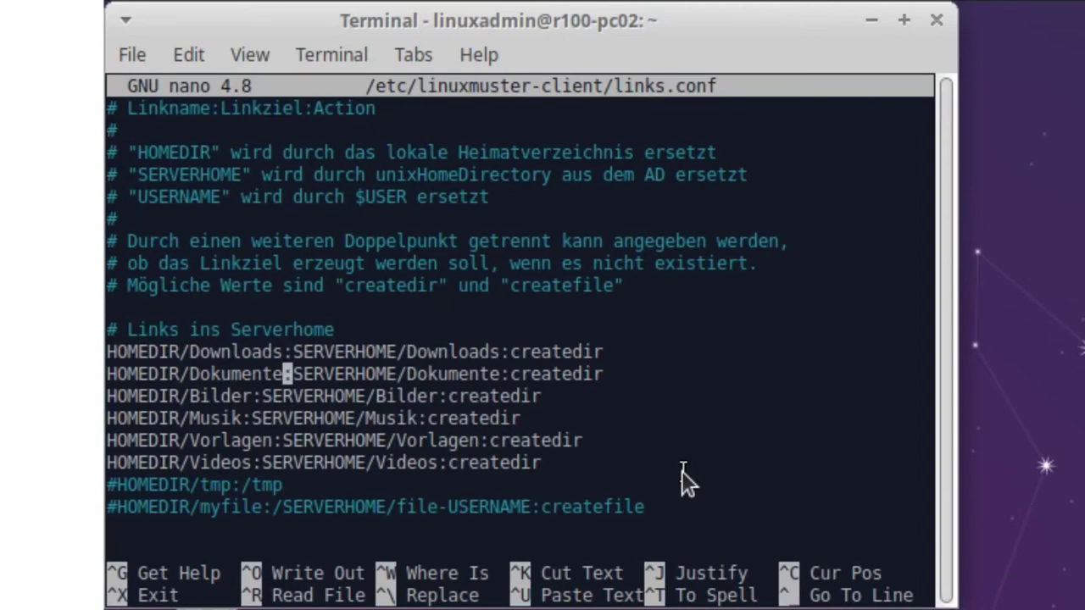
pyautogui.press('Up')
pyautogui.press('Up')
pyautogui.press('Down')
pyautogui.press('Down')
pyautogui.press('Left')
pyautogui.press('Left')
pyautogui.press('Left')
pyautogui.press('Left')
pyautogui.press('Left')
pyautogui.press('Left')
pyautogui.press('Right')
pyautogui.press('Right')
pyautogui.press('Right')
pyautogui.press('Right')
pyautogui.press('Right')
pyautogui.press('Right')
pyautogui.press('Right')
pyautogui.press('Right')
pyautogui.press('Right')
pyautogui.press('Right')
pyautogui.press('Right')
pyautogui.press('Right')
pyautogui.press('Right')
pyautogui.press('Right')
pyautogui.press('Right')
pyautogui.press('Right')
pyautogui.press('Right')
pyautogui.press('Right')
pyautogui.press('Right')
pyautogui.press('Right')
pyautogui.press('Right')
pyautogui.press('Right')
pyautogui.press('Right')
pyautogui.press('Right')
pyautogui.press('Right')
pyautogui.press('Right')
pyautogui.press('Right')
pyautogui.press('Right')
pyautogui.press('Right')
pyautogui.press('Right')
pyautogui.press('Right')
pyautogui.press('Right')
pyautogui.press('Right')
pyautogui.press('Right')
pyautogui.press('Right')
pyautogui.press('Right')
pyautogui.press('Right')
pyautogui.press('Down')
pyautogui.press('Left')
pyautogui.press('Left')
pyautogui.press('Left')
pyautogui.press('Left')
pyautogui.press('Left')
pyautogui.press('Left')
pyautogui.press('Left')
pyautogui.press('Left')
pyautogui.press('Left')
pyautogui.press('Left')
pyautogui.press('Left')
pyautogui.press('Left')
pyautogui.press('Left')
pyautogui.press('Left')
pyautogui.press('Left')
pyautogui.press('Left')
pyautogui.press('Left')
pyautogui.press('Left')
pyautogui.press('Left')
pyautogui.press('Left')
pyautogui.press('Left')
pyautogui.press('Left')
pyautogui.press('Right')
pyautogui.press('BackSpace')
pyautogui.press('BackSpace')
pyautogui.press('BackSpace')
pyautogui.press('BackSpace')
pyautogui.press('BackSpace')
pyautogui.press('BackSpace')
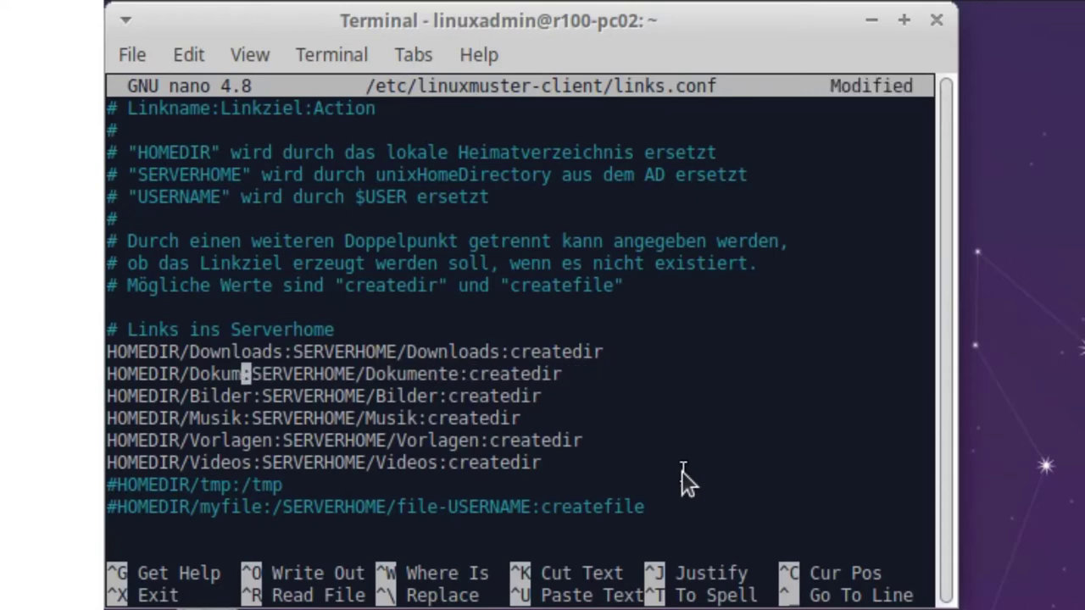
pyautogui.press('BackSpace')
pyautogui.write('cu')
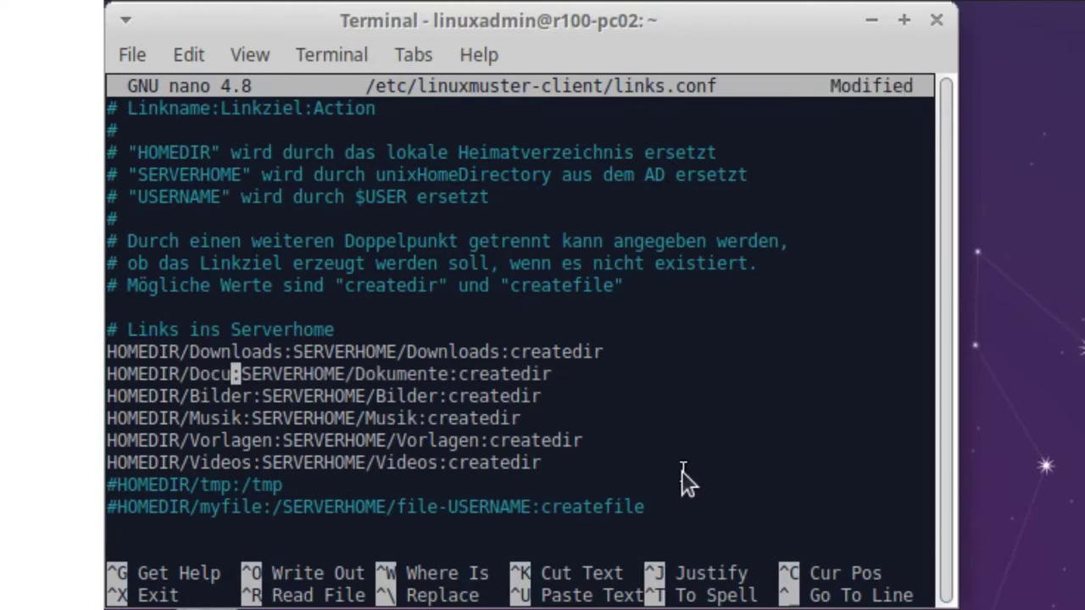
pyautogui.write('ments')
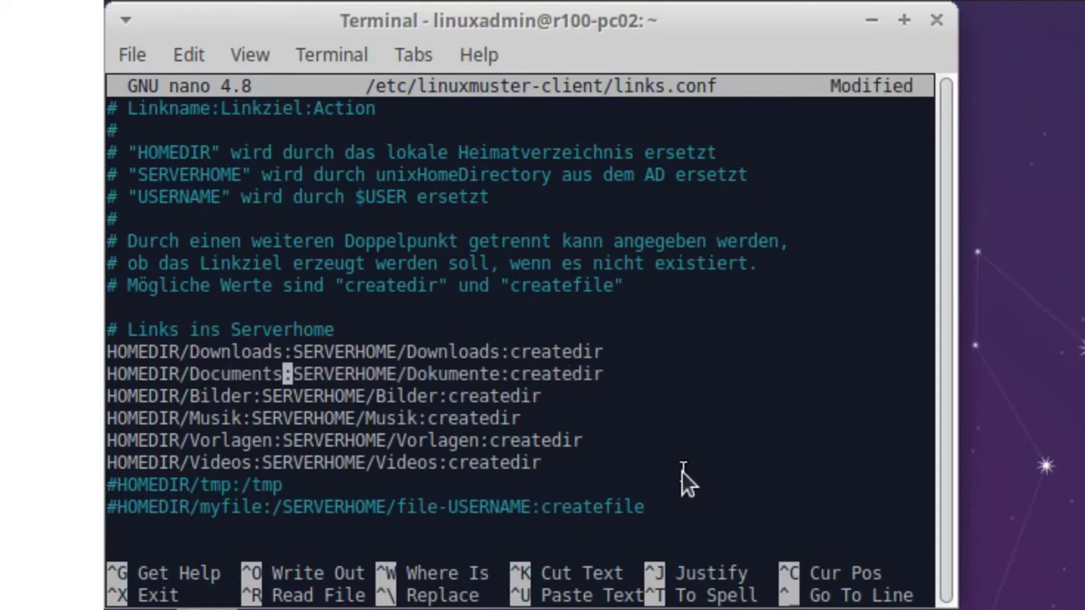
pyautogui.press('Right')
pyautogui.press('Right')
pyautogui.press('Right')
pyautogui.press('Right')
pyautogui.press('Right')
pyautogui.press('Right')
pyautogui.press('Right')
pyautogui.press('Right')
pyautogui.press('Right')
pyautogui.press('Right')
pyautogui.press('Right')
pyautogui.press('Right')
pyautogui.press('Right')
pyautogui.press('Right')
pyautogui.press('Right')
pyautogui.press('Right')
pyautogui.press('Right')
pyautogui.press('Right')
pyautogui.press('Right')
pyautogui.press('Right')
pyautogui.press('Right')
pyautogui.press('BackSpace')
pyautogui.press('BackSpace')
pyautogui.press('BackSpace')
pyautogui.press('BackSpace')
pyautogui.press('BackSpace')
pyautogui.press('BackSpace')
pyautogui.press('BackSpace')
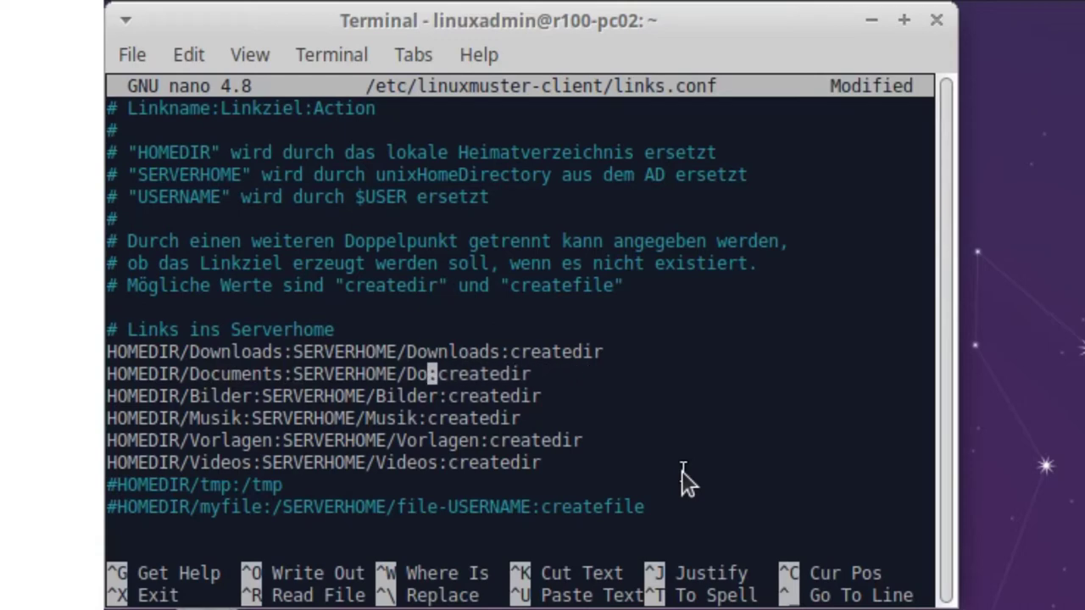
pyautogui.write('cuments')
# - Rename both Bilder folder names in the link entry to Pictures
pyautogui.press('Down')
pyautogui.press('Left')
pyautogui.press('Left')
pyautogui.press('Left')
pyautogui.press('Left')
pyautogui.press('Left')
pyautogui.press('Left')
pyautogui.press('Left')
pyautogui.press('Left')
pyautogui.press('Left')
pyautogui.press('Left')
pyautogui.press('Left')
pyautogui.press('Left')
pyautogui.press('Left')
pyautogui.press('Left')
pyautogui.press('Left')
pyautogui.press('Left')
pyautogui.press('Left')
pyautogui.press('Left')
pyautogui.press('Left')
pyautogui.press('Left')
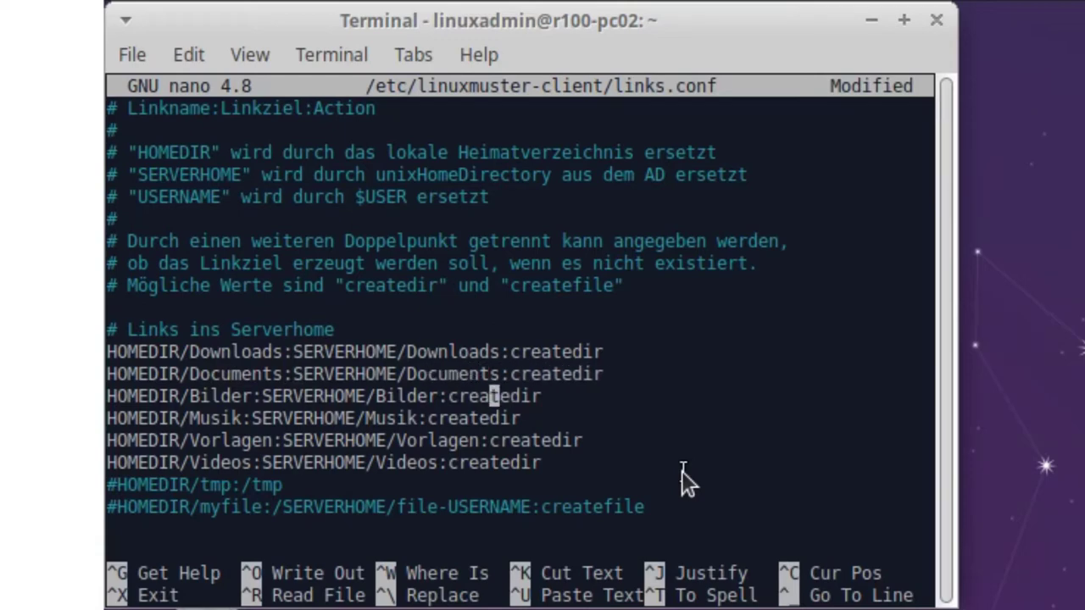
pyautogui.press('Left')
pyautogui.press('Left')
pyautogui.press('Left')
pyautogui.press('Left')
pyautogui.press('Left')
pyautogui.press('Left')
pyautogui.press('Right')
pyautogui.press('Right')
pyautogui.press('BackSpace')
pyautogui.press('BackSpace')
pyautogui.press('BackSpace')
pyautogui.press('BackSpace')
pyautogui.press('BackSpace')
pyautogui.press('BackSpace')
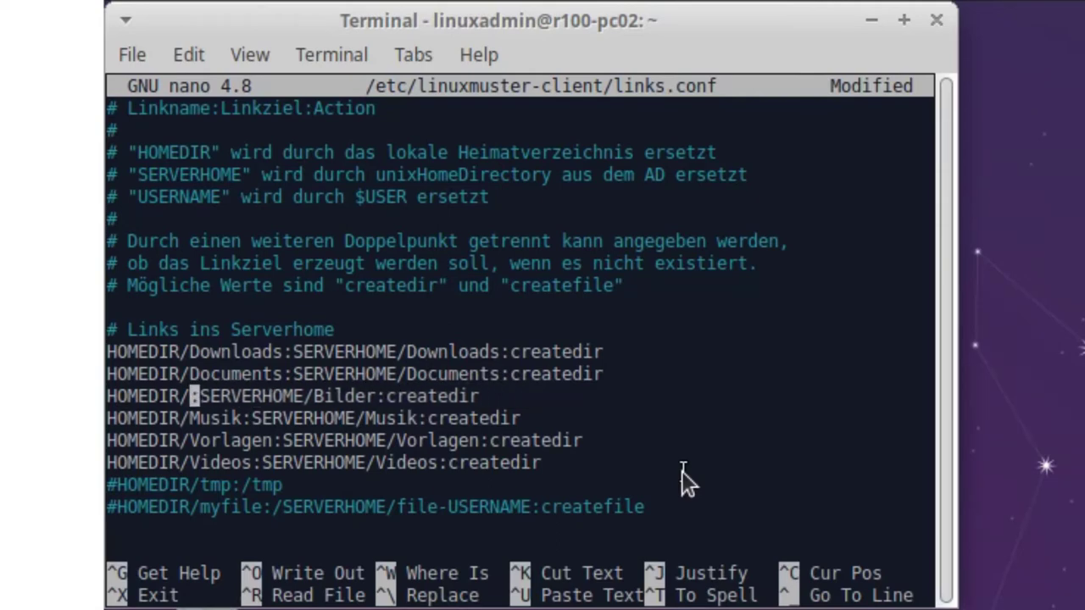
pyautogui.write('Pictures')
pyautogui.press('Down')
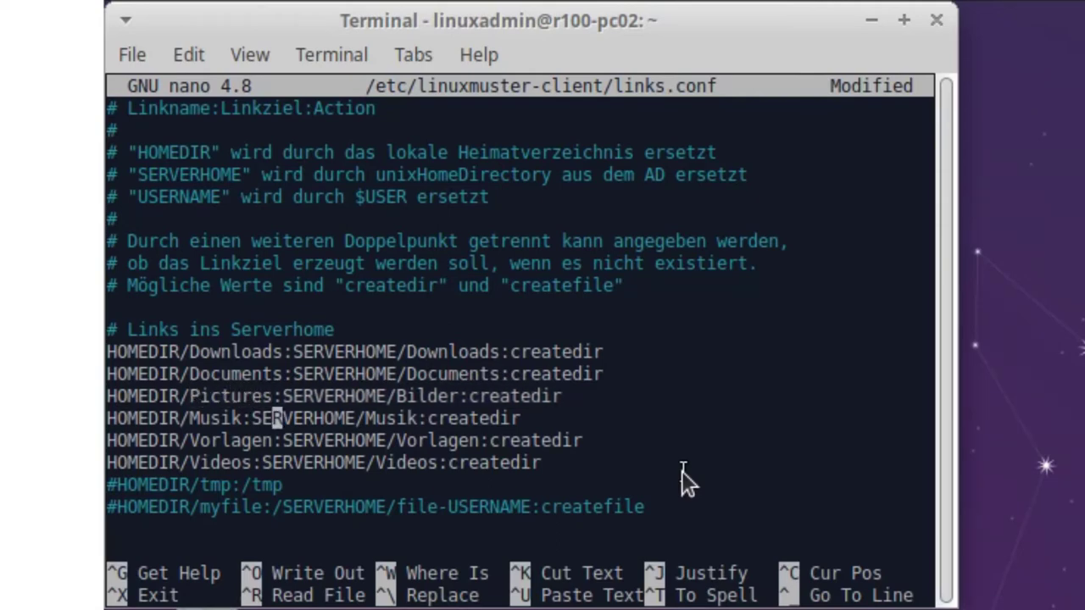
pyautogui.press('Right')
pyautogui.press('Right')
pyautogui.press('Right')
pyautogui.press('Right')
pyautogui.press('Right')
pyautogui.press('Right')
pyautogui.press('Right')
pyautogui.press('Right')
pyautogui.press('Right')
pyautogui.press('Right')
pyautogui.press('Right')
pyautogui.press('Up')
pyautogui.press('Right')
pyautogui.press('Right')
pyautogui.press('Right')
pyautogui.press('Right')
pyautogui.press('Right')
pyautogui.press('Right')
pyautogui.press('Right')
pyautogui.press('BackSpace')
pyautogui.press('BackSpace')
pyautogui.press('BackSpace')
pyautogui.press('BackSpace')
pyautogui.press('BackSpace')
pyautogui.press('BackSpace')
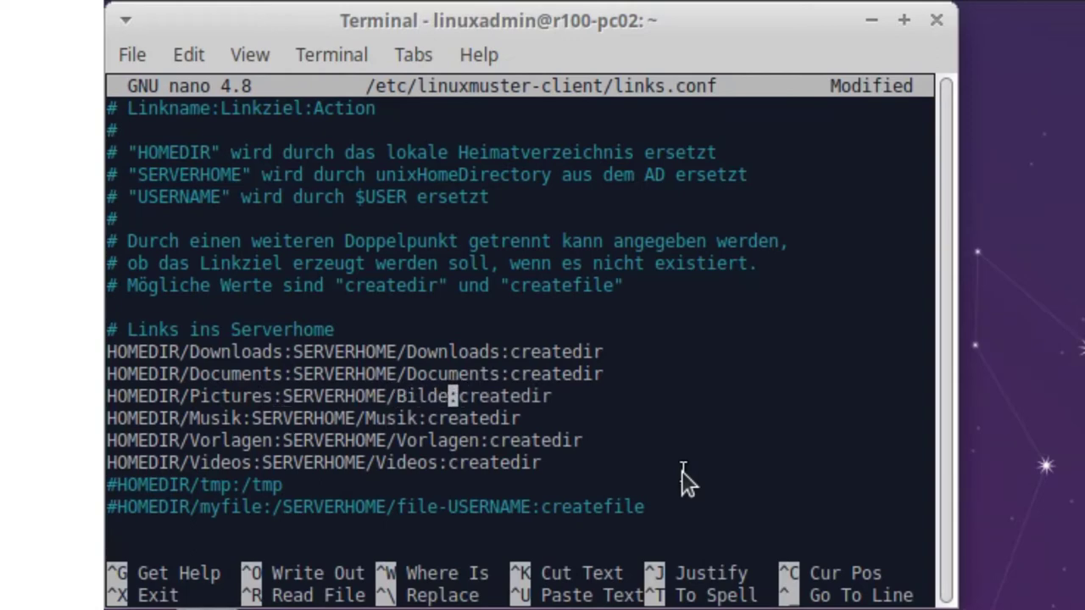
pyautogui.write('Pictures')
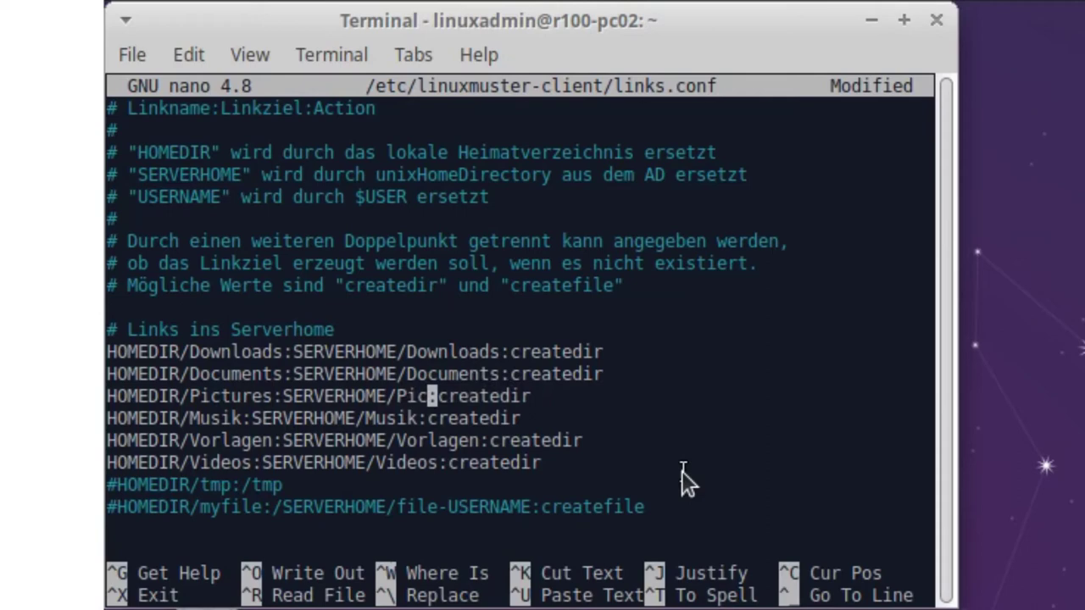
# - Change both Musik folder names to Music
pyautogui.press('Down')
pyautogui.press('Left')
pyautogui.press('Left')
pyautogui.press('Left')
pyautogui.press('Left')
pyautogui.press('Left')
pyautogui.press('Left')
pyautogui.press('Left')
pyautogui.press('Left')
pyautogui.press('Left')
pyautogui.press('Left')
pyautogui.press('Left')
pyautogui.press('Left')
pyautogui.press('Left')
pyautogui.press('Left')
pyautogui.press('Left')
pyautogui.press('Left')
pyautogui.press('Left')
pyautogui.press('Left')
pyautogui.press('Left')
pyautogui.press('Left')
pyautogui.press('Left')
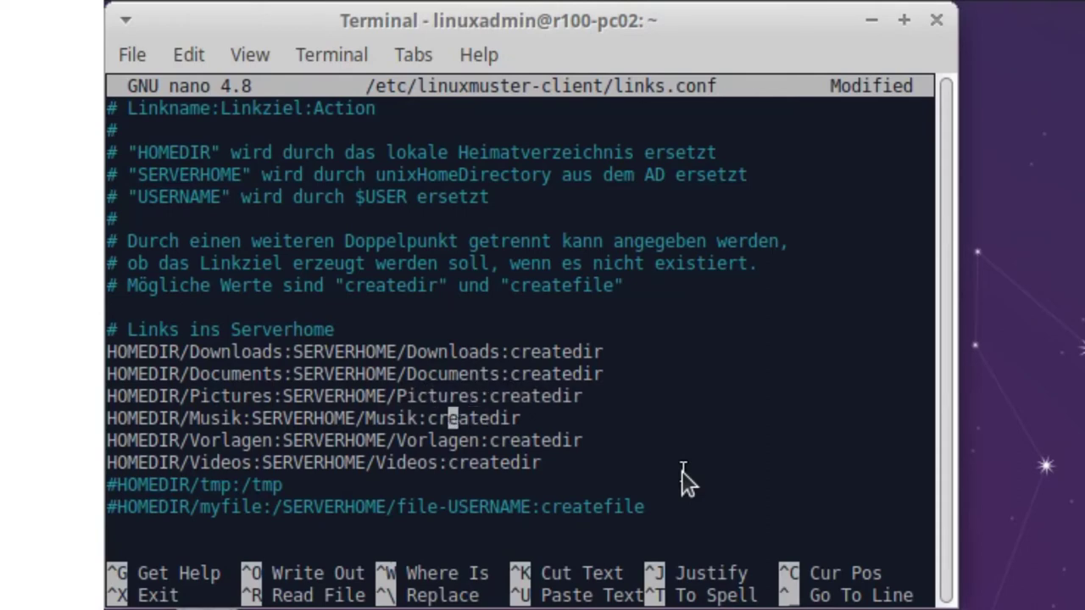
pyautogui.press('Left')
pyautogui.press('BackSpace')
pyautogui.write('c')
pyautogui.press('Right')
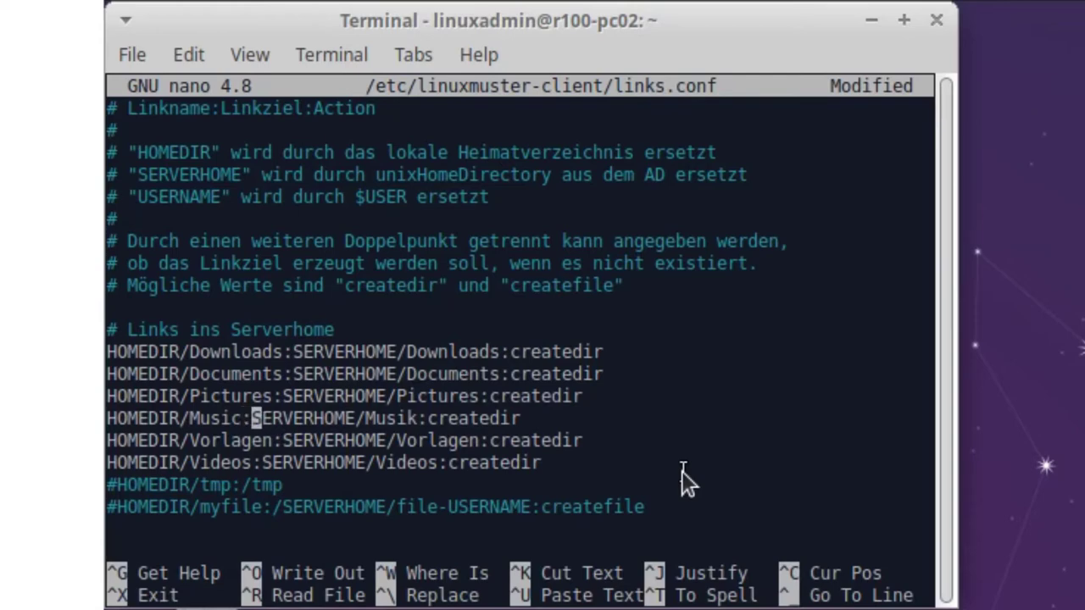
pyautogui.press('Right')
pyautogui.press('Right')
pyautogui.press('Right')
pyautogui.press('Right')
pyautogui.press('Right')
pyautogui.press('Right')
pyautogui.press('Right')
pyautogui.press('Right')
pyautogui.press('Right')
pyautogui.press('Right')
pyautogui.press('Right')
pyautogui.press('Right')
pyautogui.press('Right')
pyautogui.press('Right')
pyautogui.press('Right')
pyautogui.press('Delete')
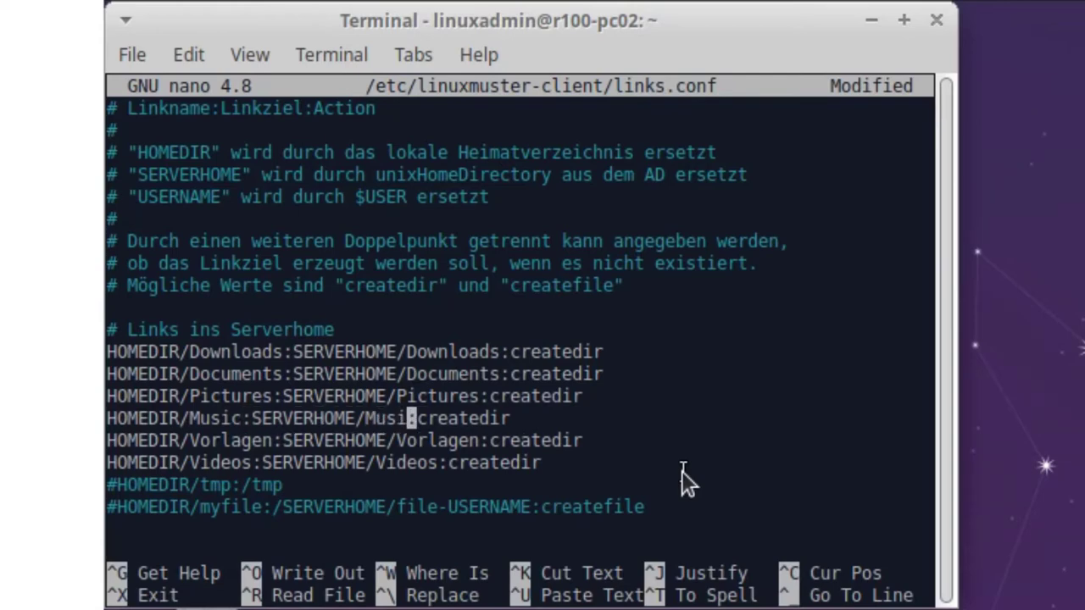
pyautogui.write('c')
# - Comment out the Vorlagen link line with # and exit nano
pyautogui.press('Down')
pyautogui.press('Left')
pyautogui.press('Left')
pyautogui.press('Left')
pyautogui.press('Left')
pyautogui.press('Left')
pyautogui.press('Left')
pyautogui.press('Left')
pyautogui.press('Left')
pyautogui.press('Left')
pyautogui.press('Left')
pyautogui.press('Left')
pyautogui.press('Left')
pyautogui.press('Left')
pyautogui.press('Left')
pyautogui.press('Left')
pyautogui.press('Left')
pyautogui.press('Left')
pyautogui.press('Left')
pyautogui.press('Left')
pyautogui.press('Left')
pyautogui.press('Left')
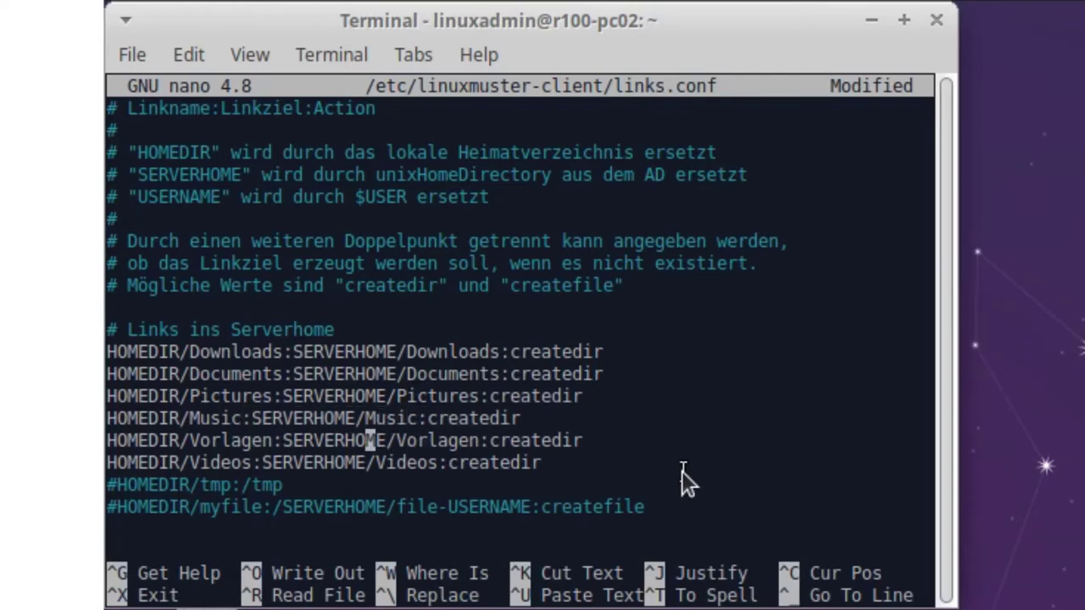
pyautogui.press('Left')
pyautogui.press('Left')
pyautogui.press('Left')
pyautogui.write('#')
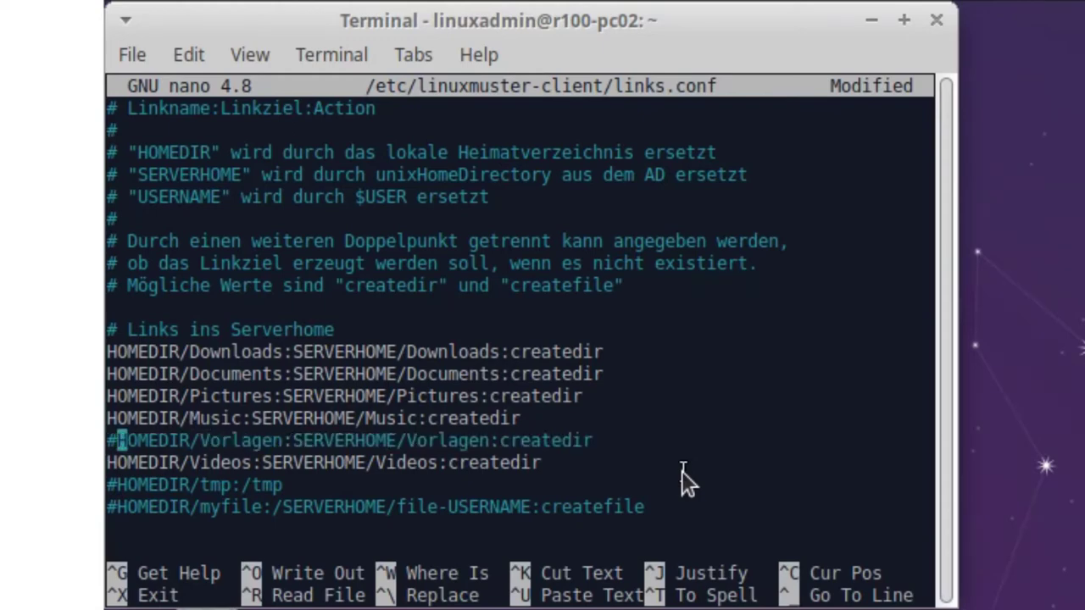
pyautogui.press('Down')
pyautogui.press('Right')
pyautogui.press('Right')
pyautogui.press('Right')
pyautogui.press('Right')
pyautogui.press('Right')
pyautogui.press('Right')
pyautogui.press('Right')
pyautogui.press('Right')
pyautogui.press('Right')
pyautogui.press('Right')
pyautogui.press('Right')
pyautogui.press('Right')
pyautogui.press('Right')
pyautogui.press('Right')
pyautogui.hotkey('ctrl', 'x')
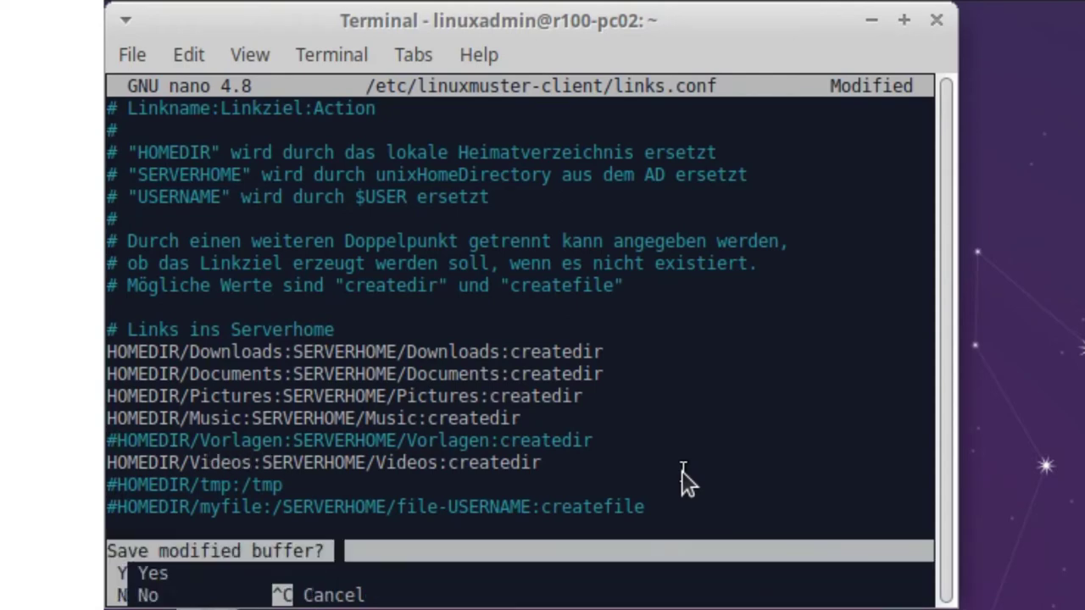
# - Save links.conf and recall the sudo nano command with the file name removed
pyautogui.press('y')
pyautogui.press('Return')
pyautogui.press('Up')
pyautogui.press('BackSpace')
pyautogui.press('BackSpace')
pyautogui.press('BackSpace')
pyautogui.press('BackSpace')
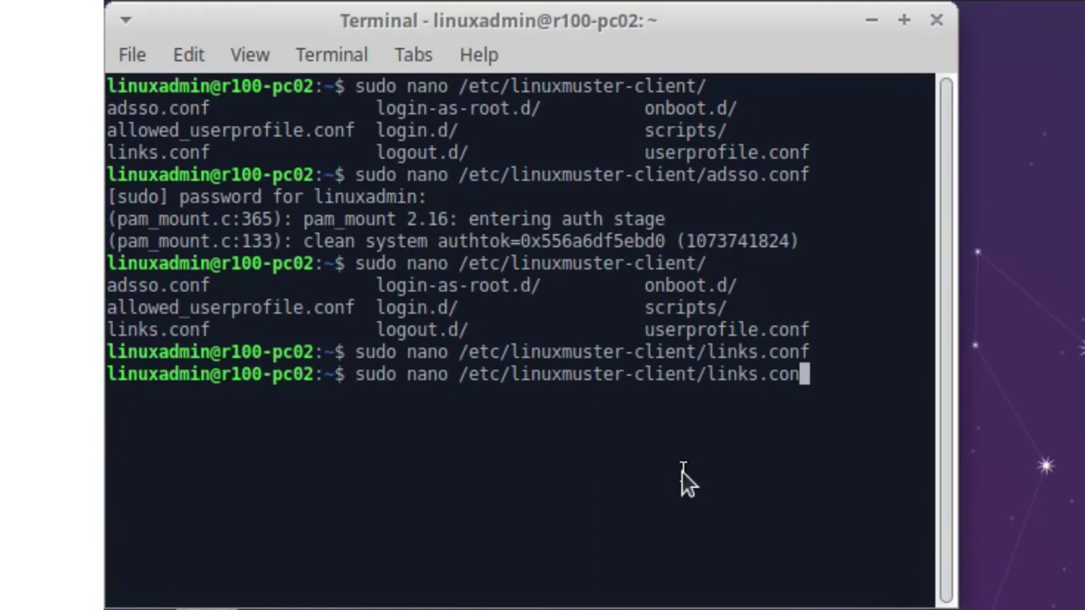
pyautogui.press('BackSpace')
pyautogui.press('BackSpace')
pyautogui.press('BackSpace')
pyautogui.press('BackSpace')
pyautogui.press('BackSpace')
pyautogui.press('BackSpace')
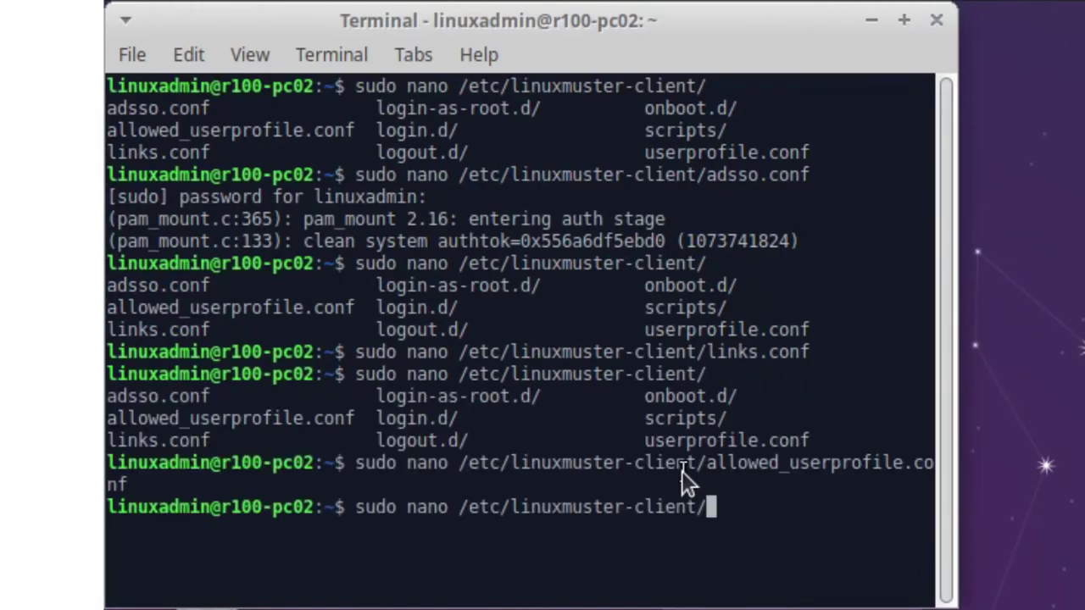
# - Open /etc/linuxmuster-client/userprofile.conf and review its .thunderbird link line
pyautogui.press('Tab')
pyautogui.press('Tab')
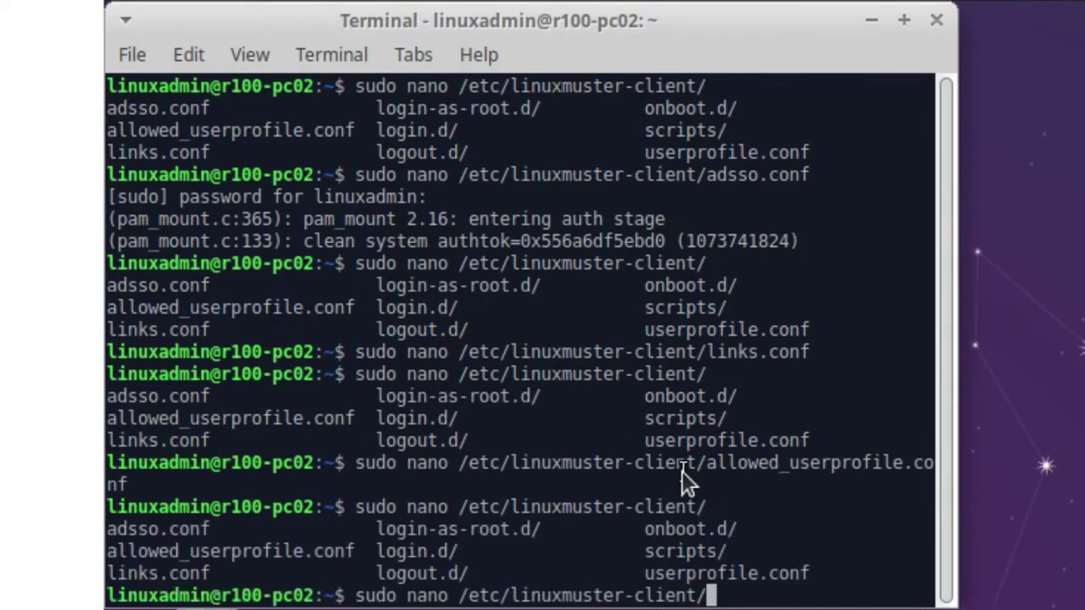
pyautogui.write('us')
pyautogui.press('Tab')
pyautogui.press('Return')
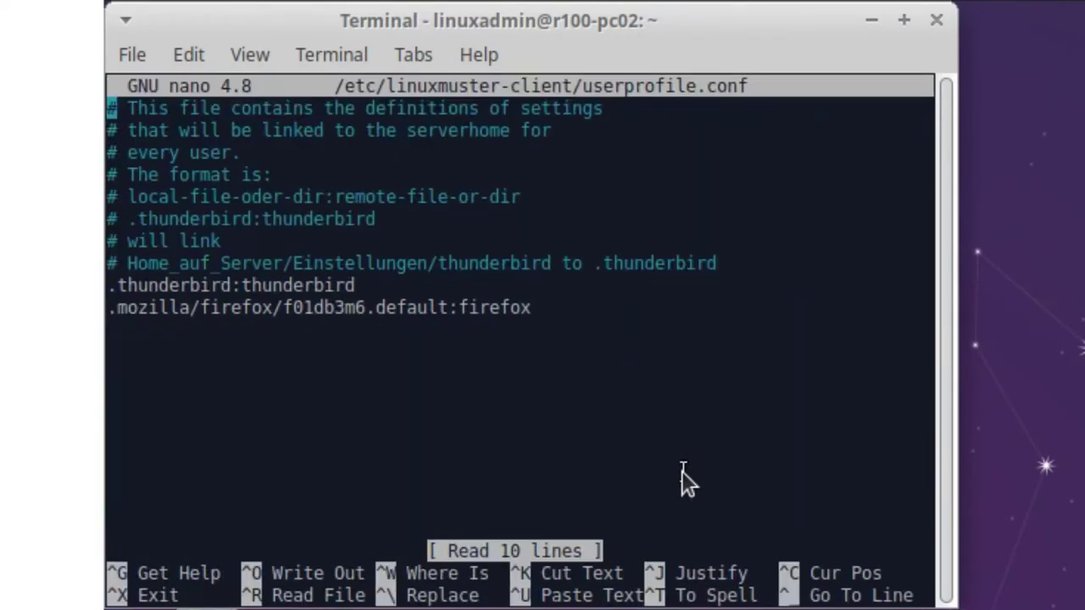
pyautogui.press('Down')
pyautogui.press('Down')
pyautogui.press('Down')
pyautogui.press('Down')
pyautogui.press('Down')
pyautogui.press('Down')
pyautogui.press('Down')
pyautogui.press('Down')
pyautogui.press('Down')
pyautogui.press('Up')
pyautogui.press('Down')
pyautogui.press('Down')
# - Exit userprofile.conf in nano to return to the shell prompt
pyautogui.hotkey('ctrl', 'x')
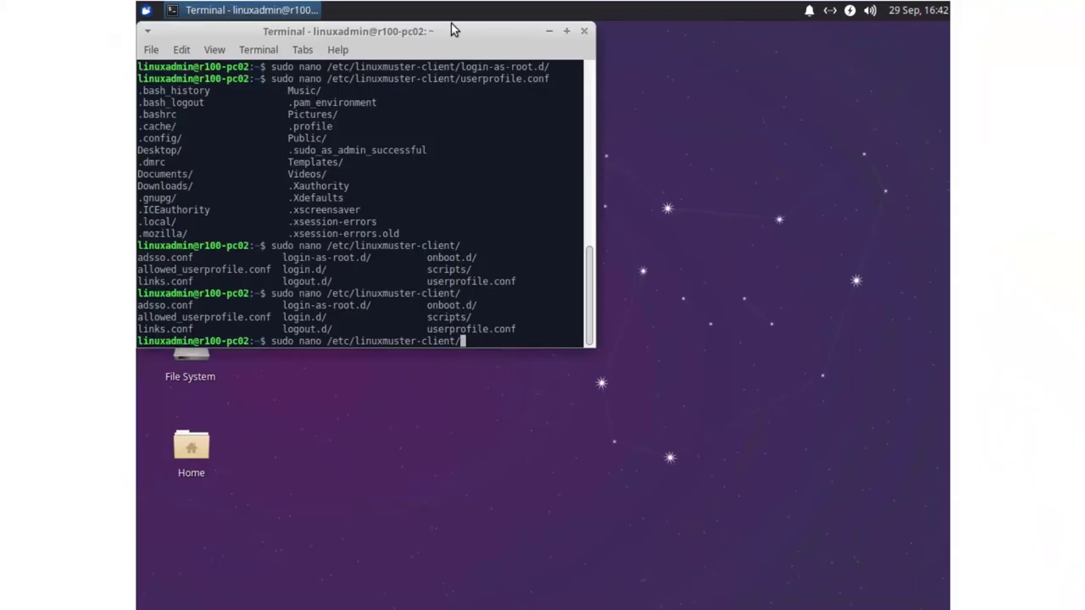
# - Set the street photo with the calico cat as the wallpaper in Xfce Desktop Settings
pyautogui.click(549, 32)
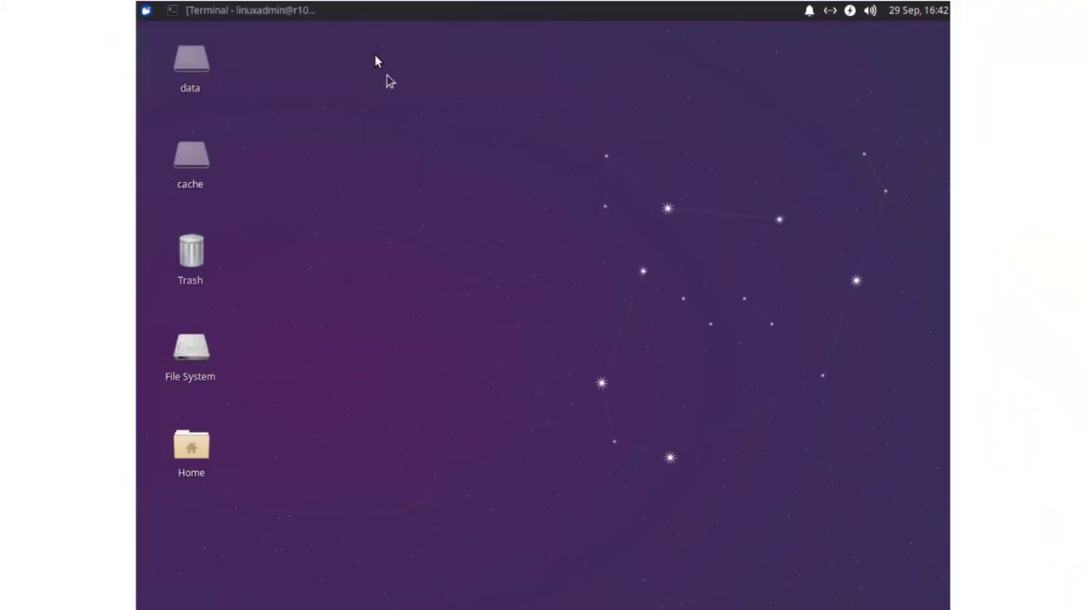
pyautogui.rightClick(479, 159)
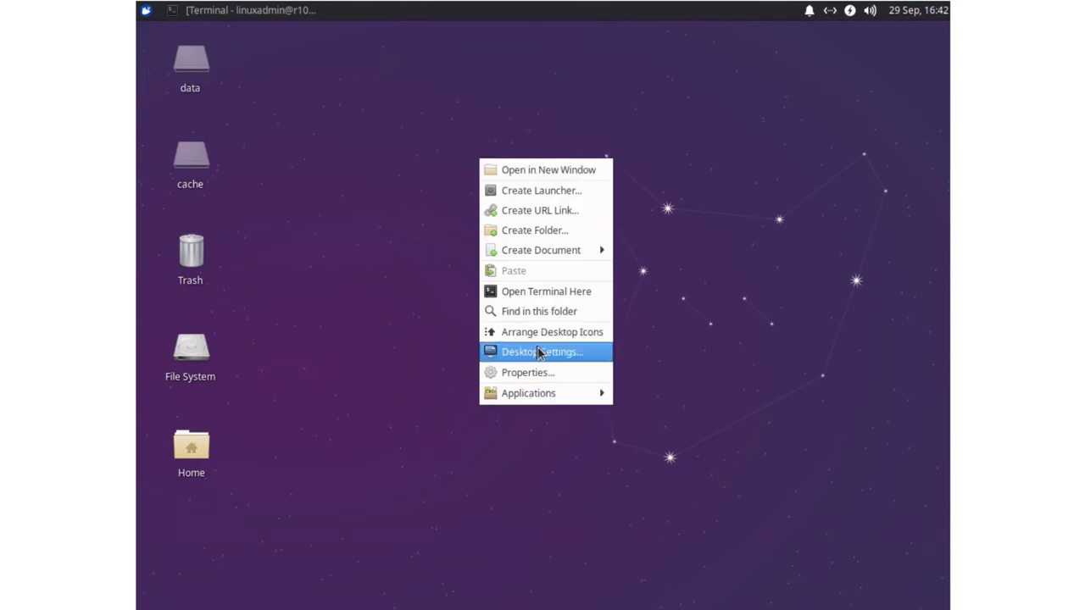
pyautogui.click(542, 351)
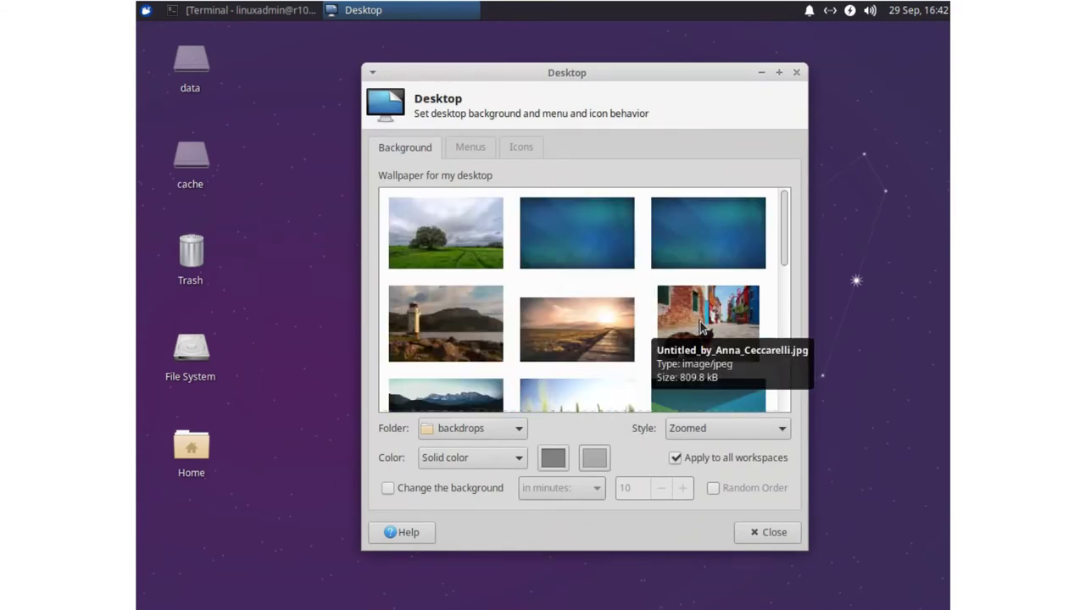
pyautogui.click(700, 321)
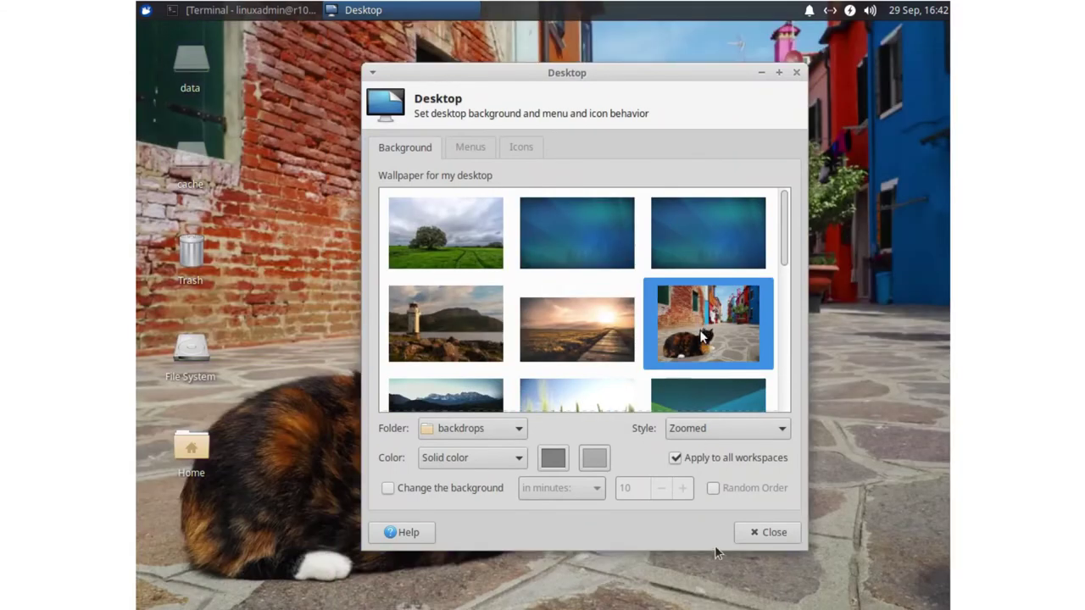
pyautogui.click(750, 534)
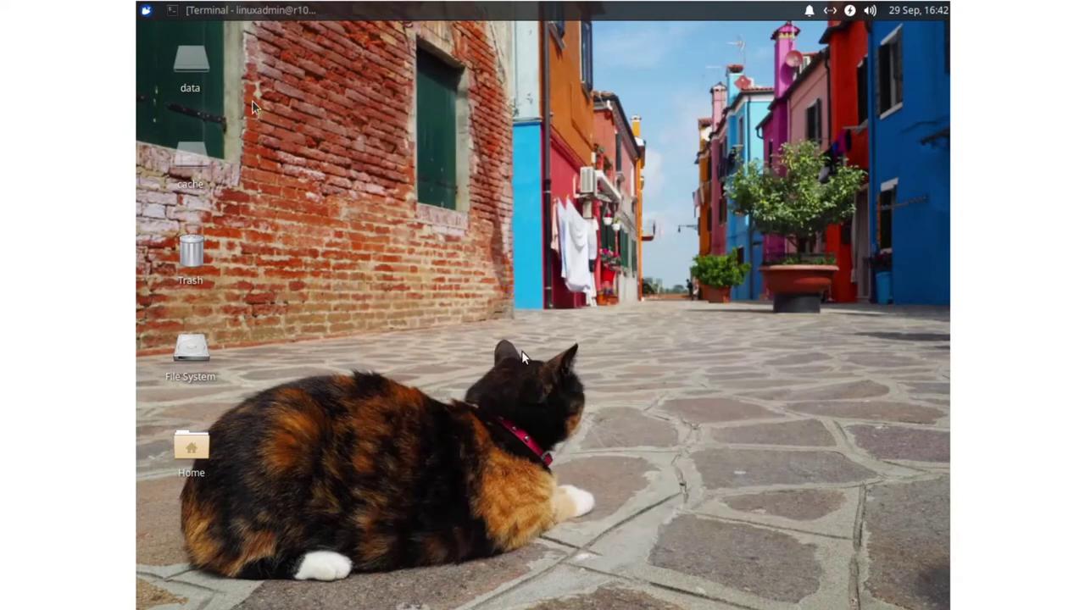
# - Launch Firefox, load google.com and bookmark it on the Bookmarks Toolbar
pyautogui.click(146, 10)
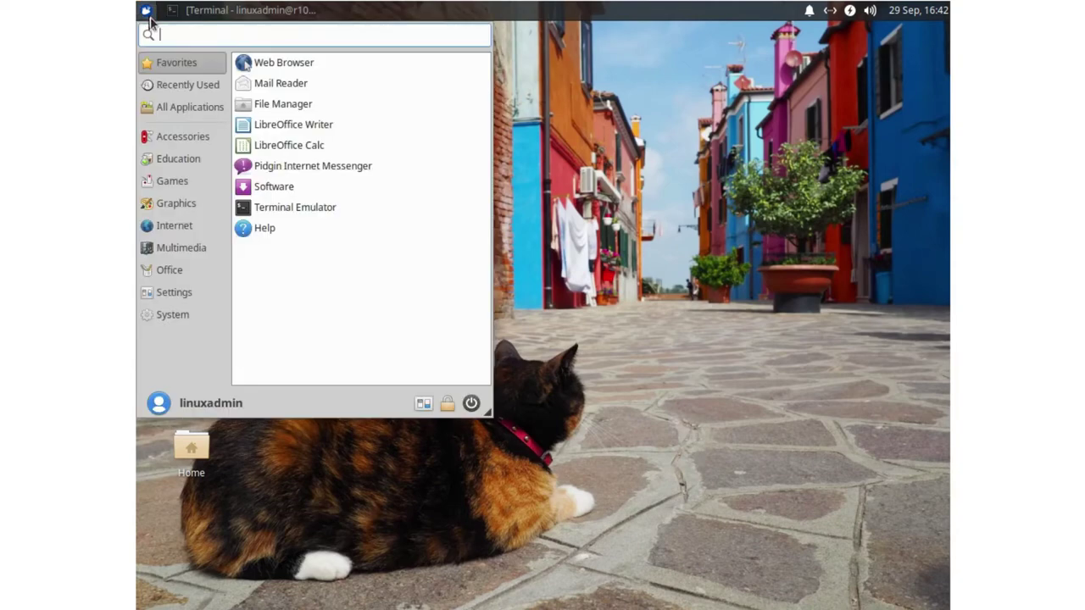
pyautogui.click(292, 66)
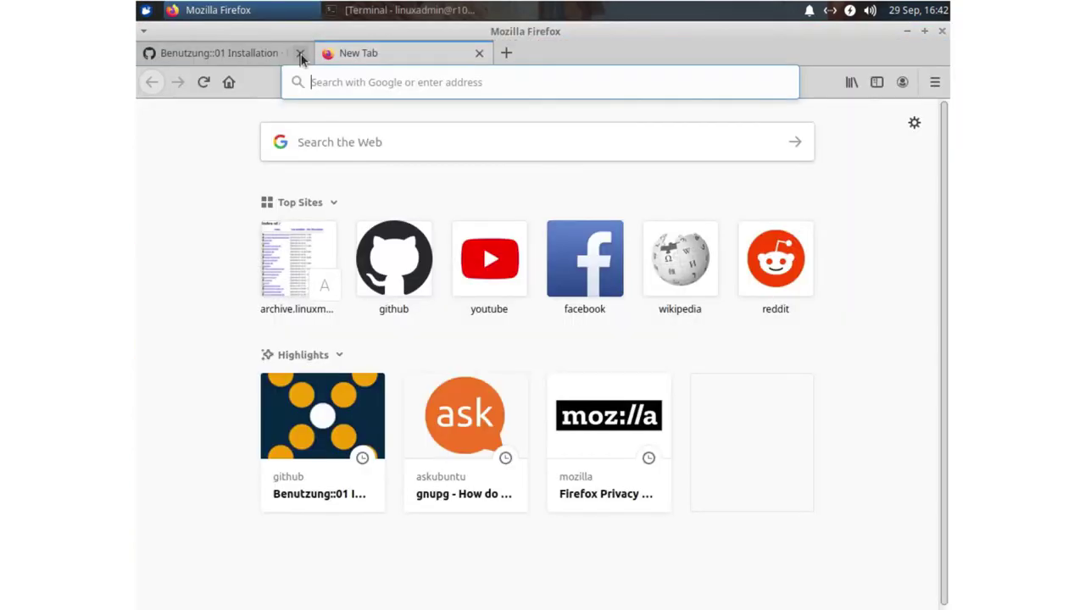
pyautogui.click(298, 52)
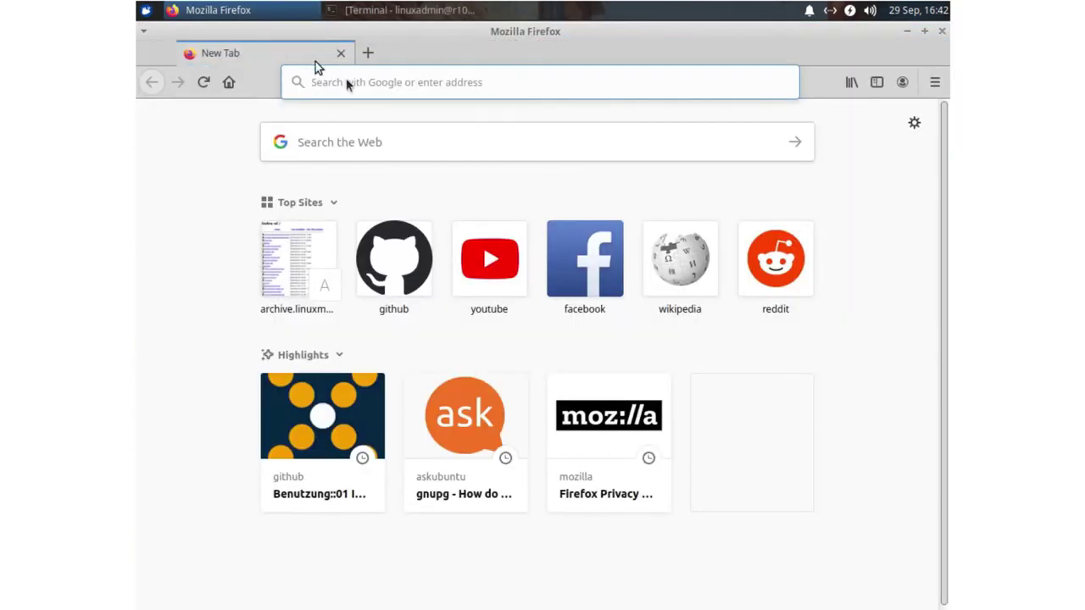
pyautogui.click(352, 85)
pyautogui.write('google')
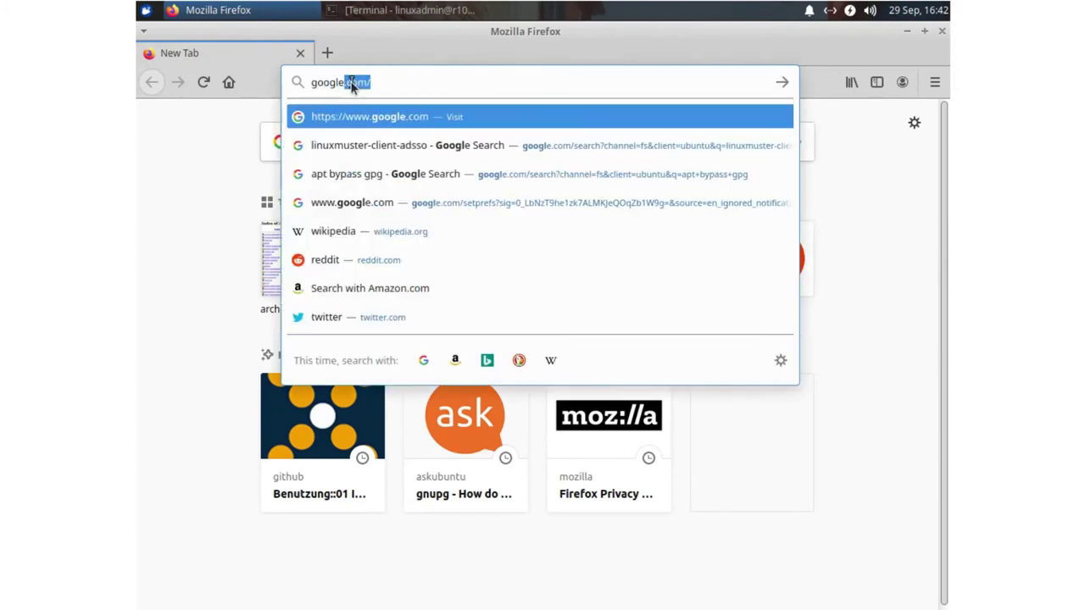
pyautogui.press('Return')
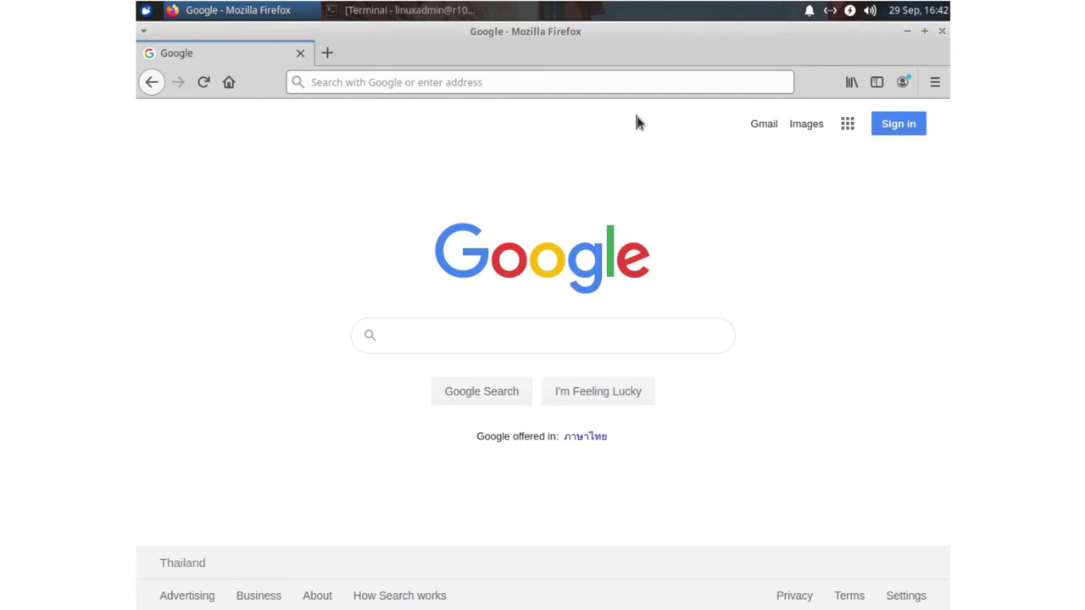
pyautogui.hotkey('ctrl', 'd')
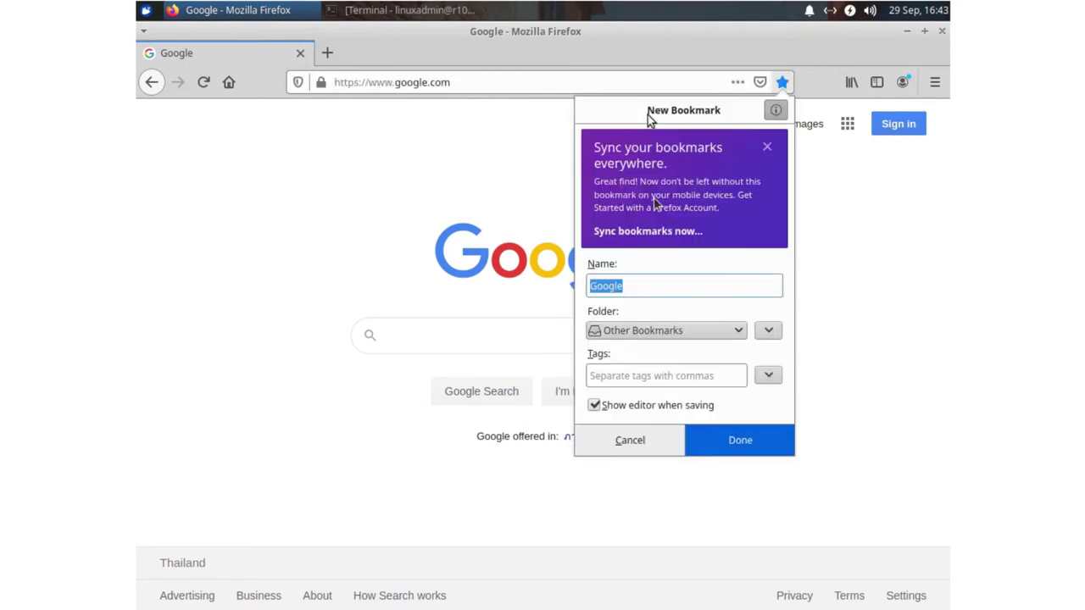
pyautogui.click(719, 330)
pyautogui.click(670, 350)
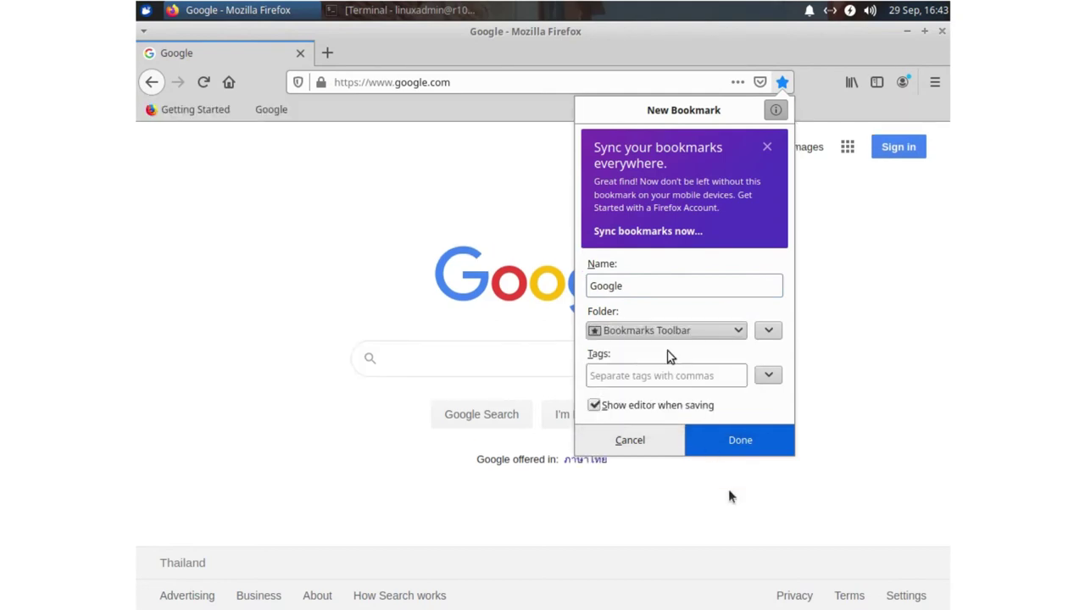
pyautogui.click(736, 439)
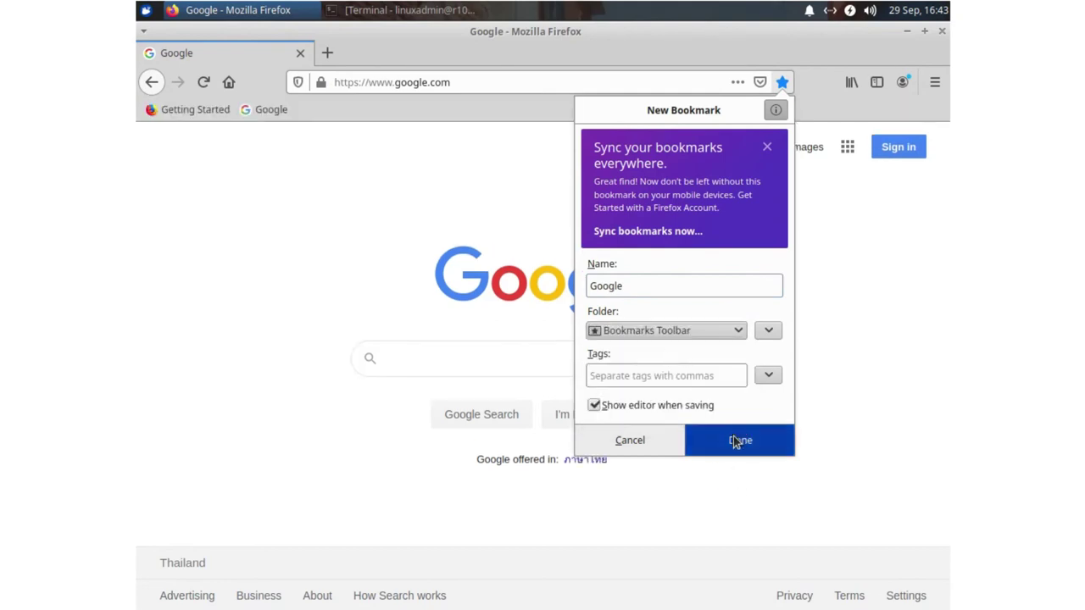
# - Load opensource.com and save it as a bookmark on the Bookmarks Toolbar
pyautogui.click(392, 85)
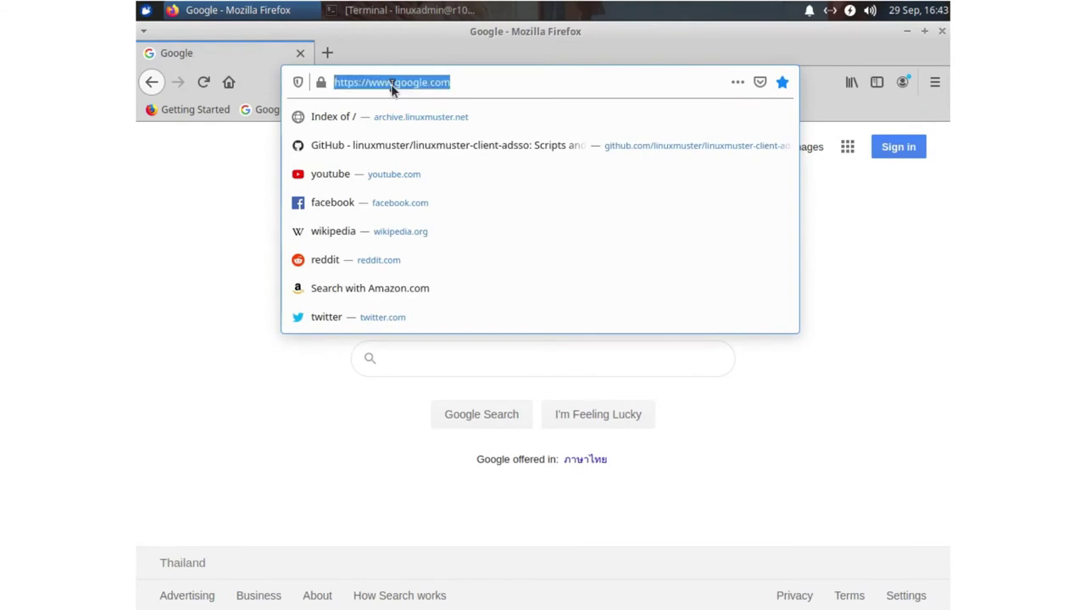
pyautogui.write('opensourcecccc')
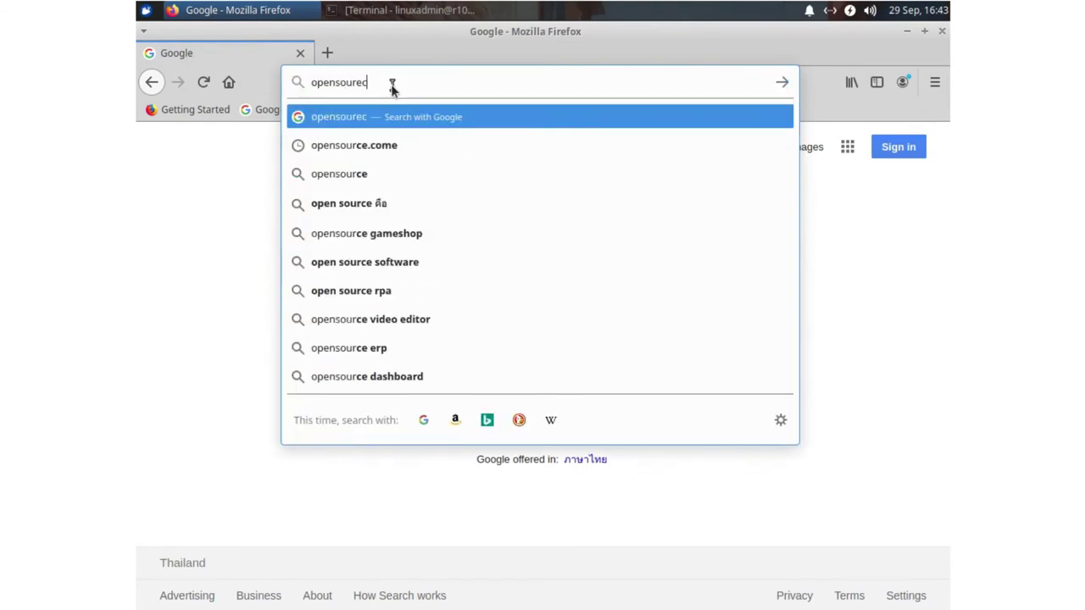
pyautogui.press('BackSpace')
pyautogui.press('BackSpace')
pyautogui.press('BackSpace')
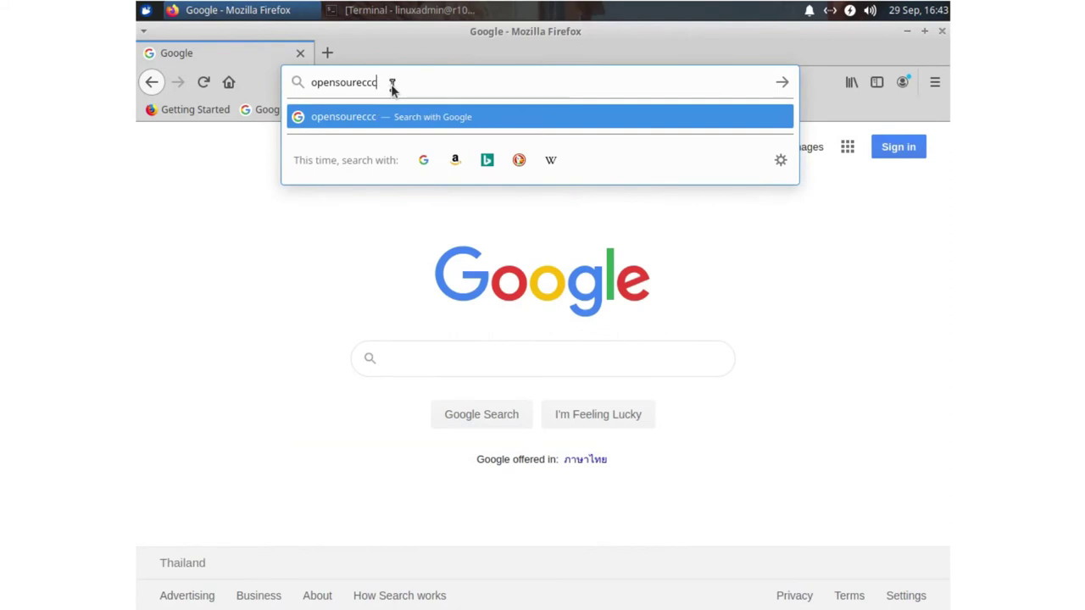
pyautogui.press('BackSpace')
pyautogui.press('BackSpace')
pyautogui.write('ce.co')
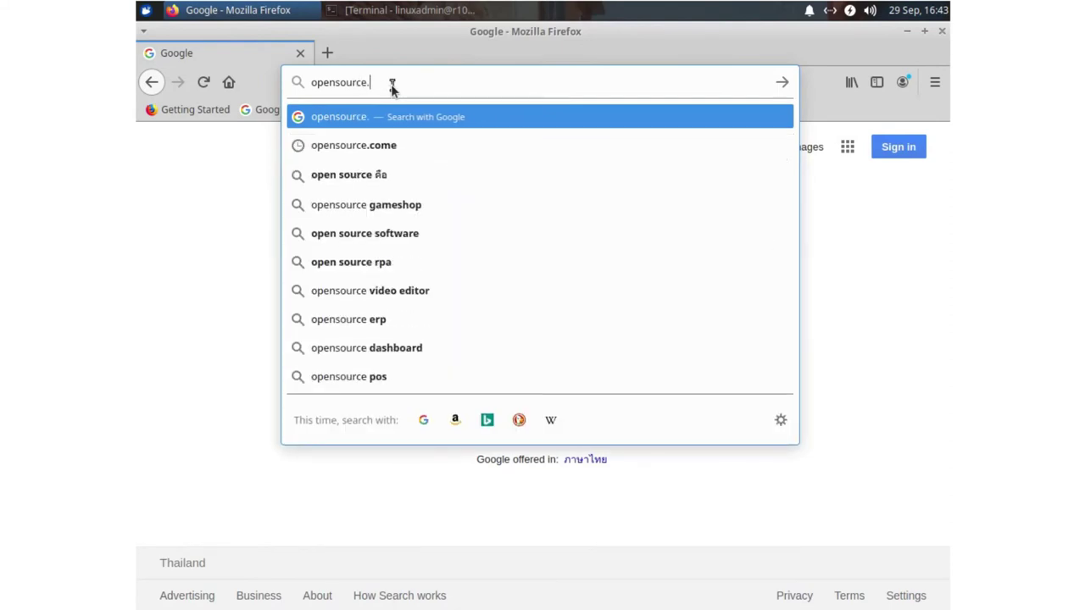
pyautogui.write('m')
pyautogui.press('Return')
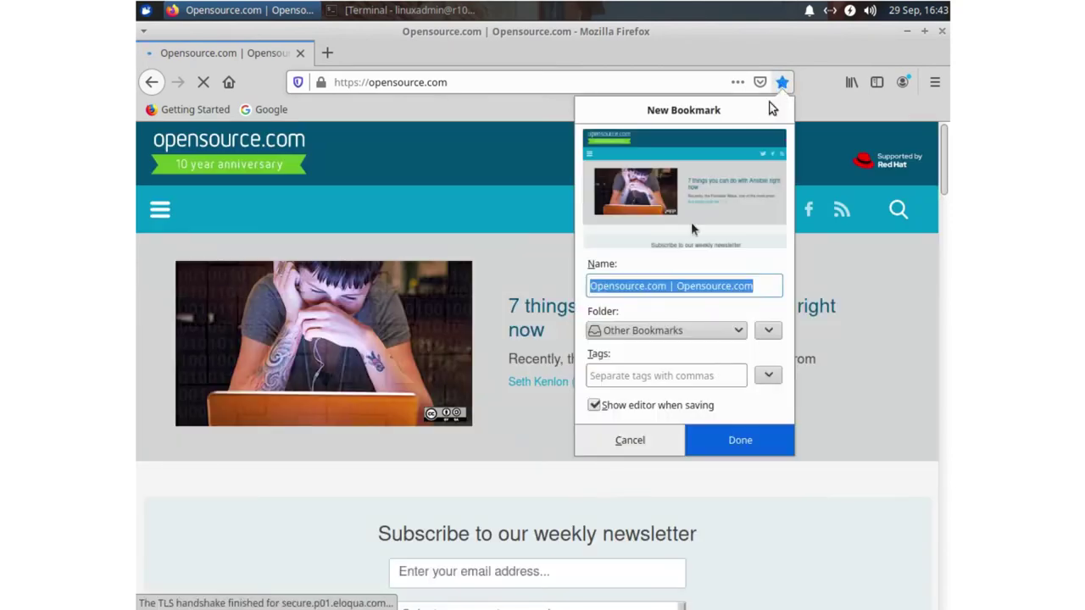
pyautogui.click(704, 332)
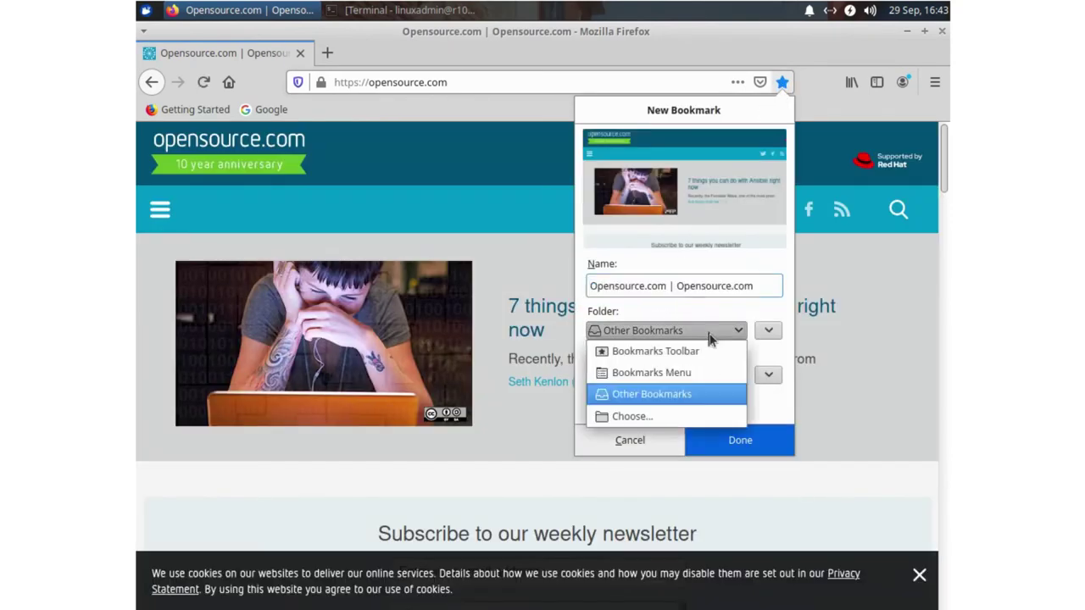
pyautogui.click(684, 351)
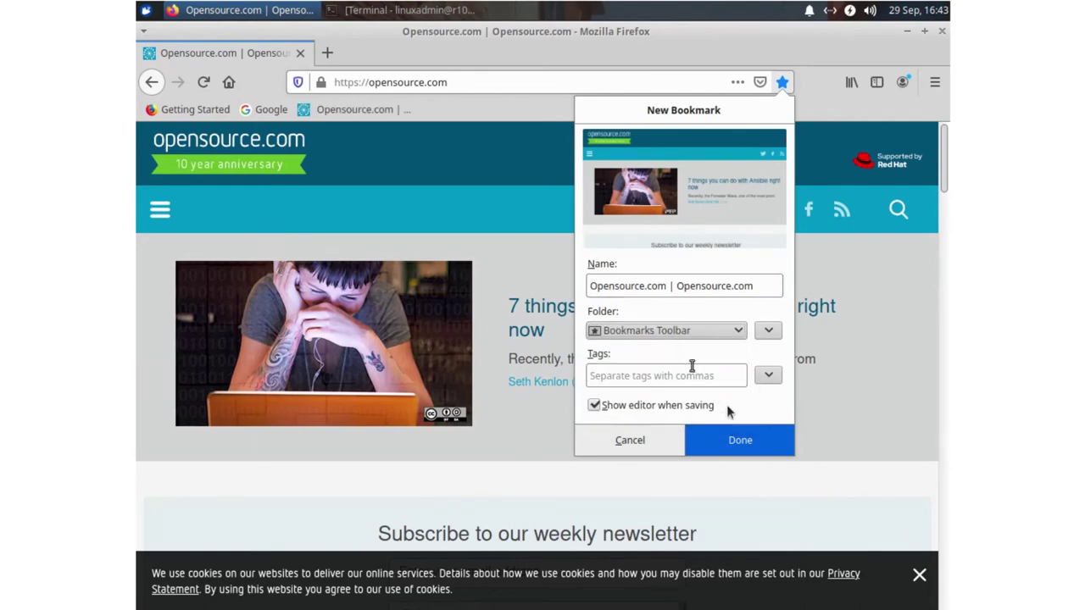
pyautogui.click(741, 440)
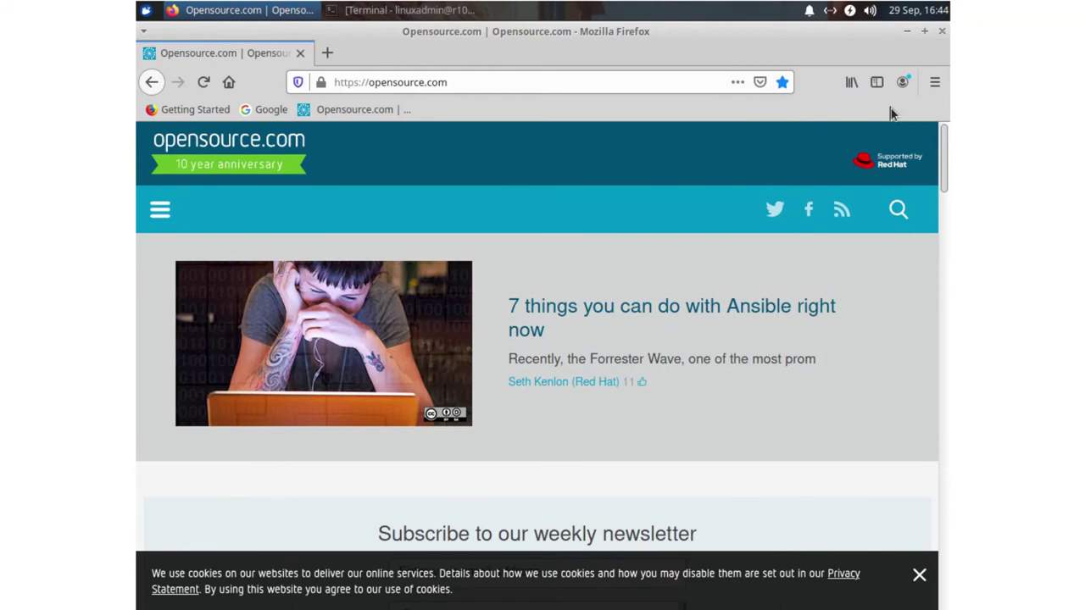
# - In Preferences > Privacy & Security, clear all cookies, site data and cached web content
pyautogui.click(935, 82)
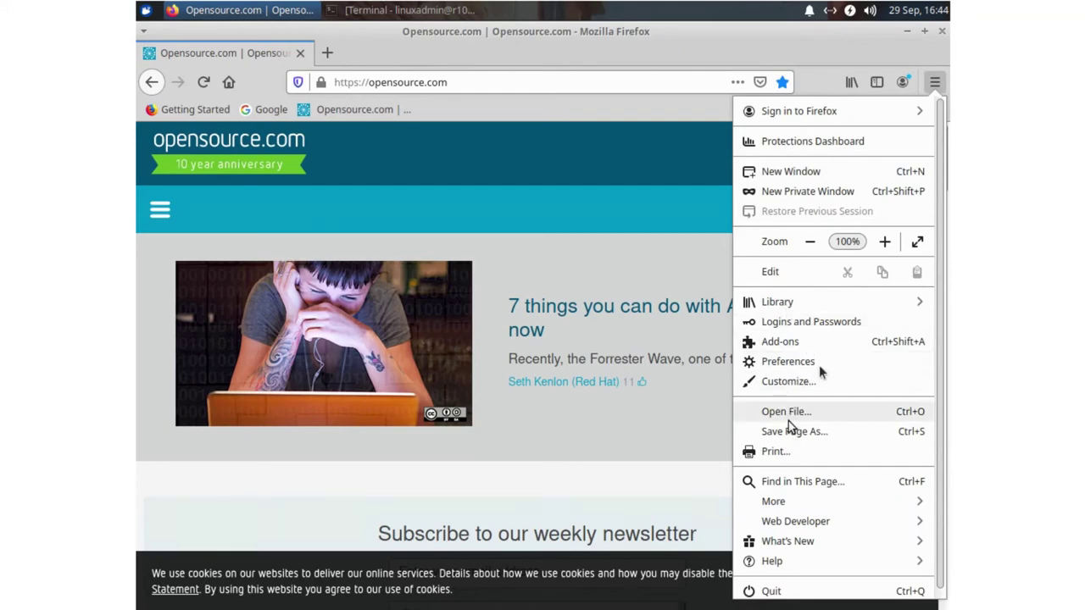
pyautogui.click(784, 361)
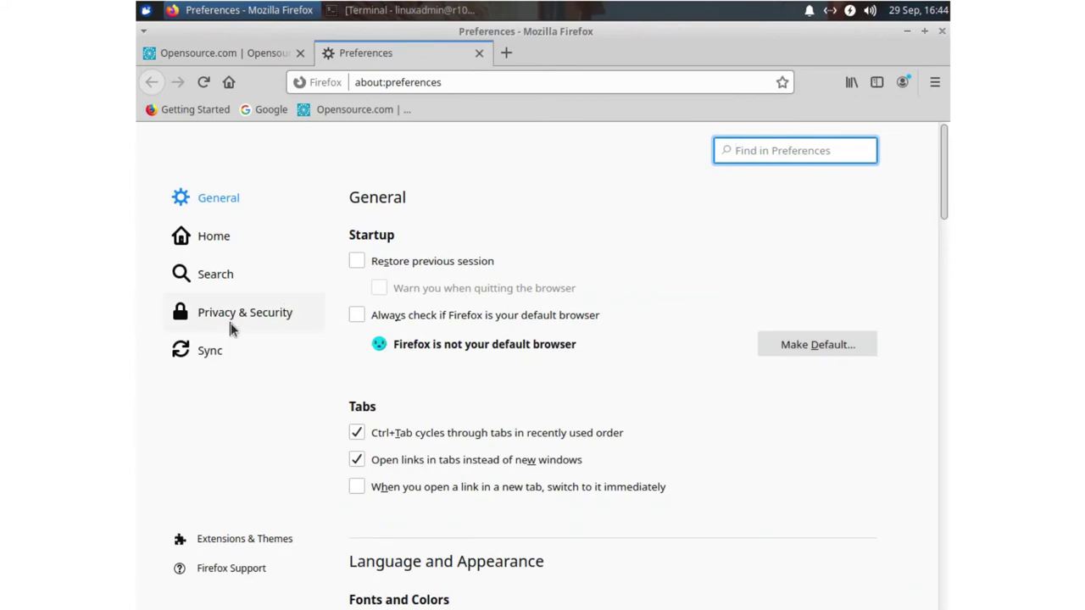
pyautogui.click(233, 327)
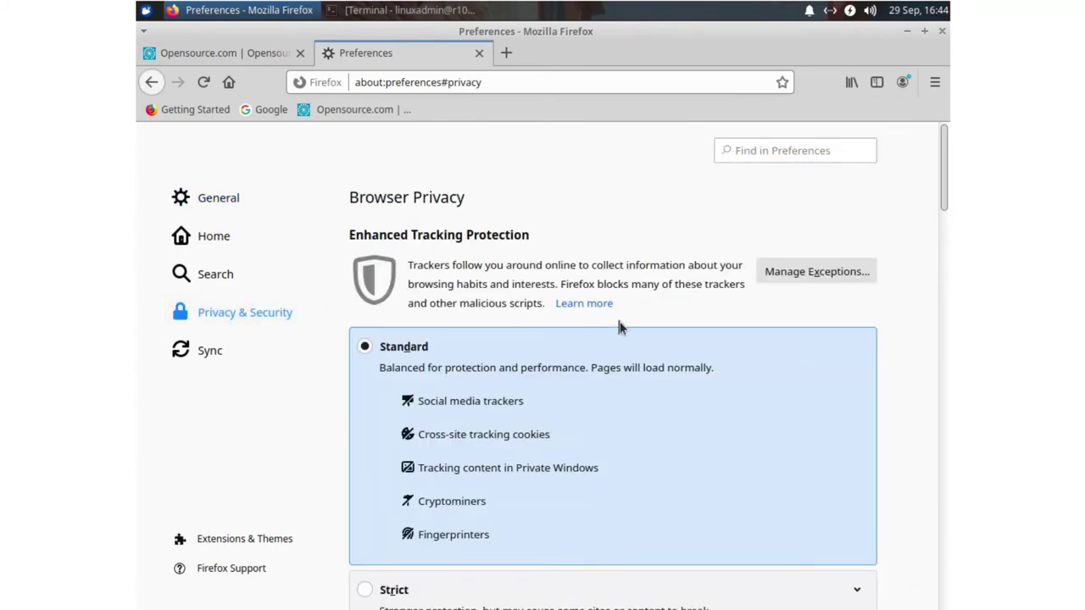
pyautogui.scroll(-10, 621, 328)
pyautogui.scroll(4, 621, 328)
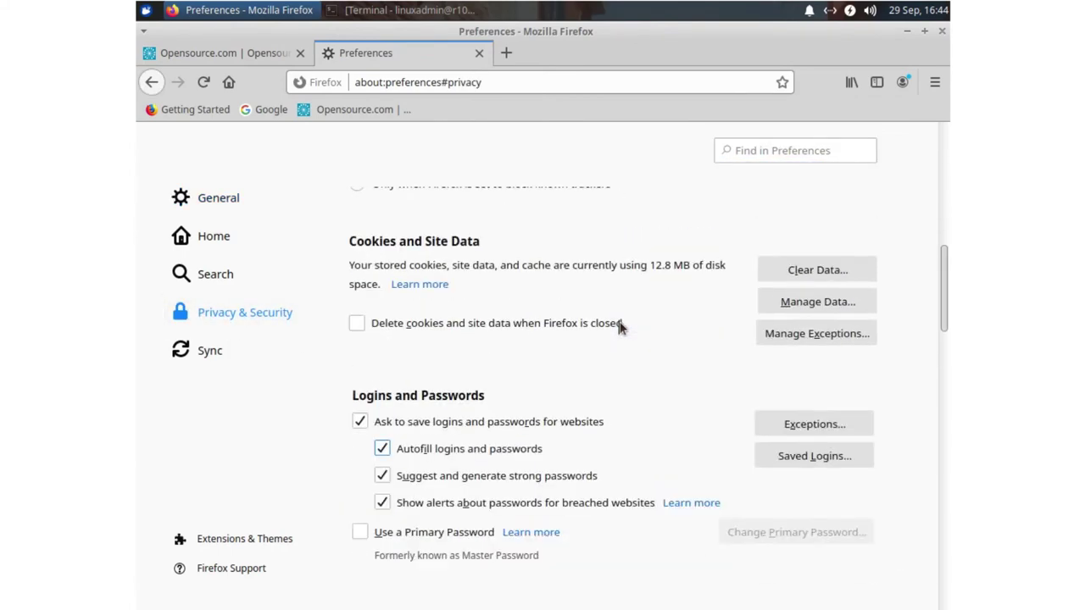
pyautogui.scroll(1, 621, 328)
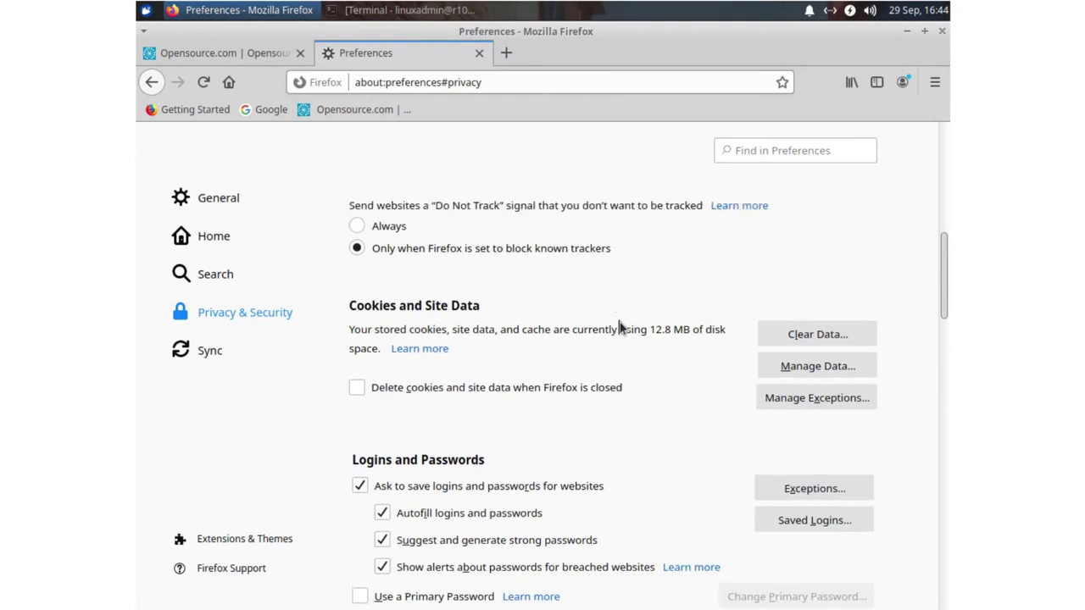
pyautogui.click(806, 359)
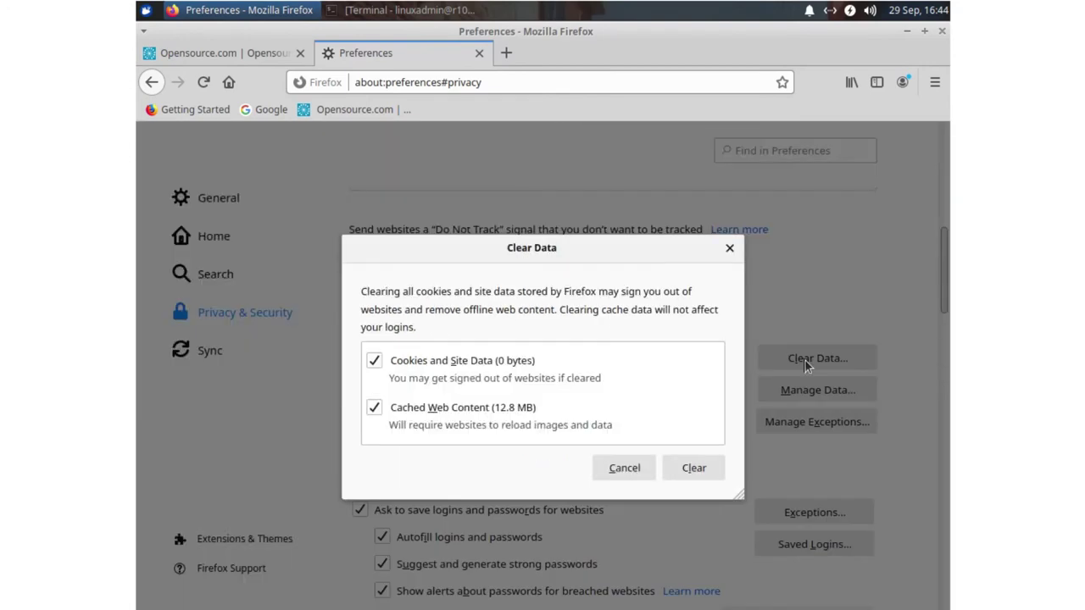
pyautogui.click(681, 467)
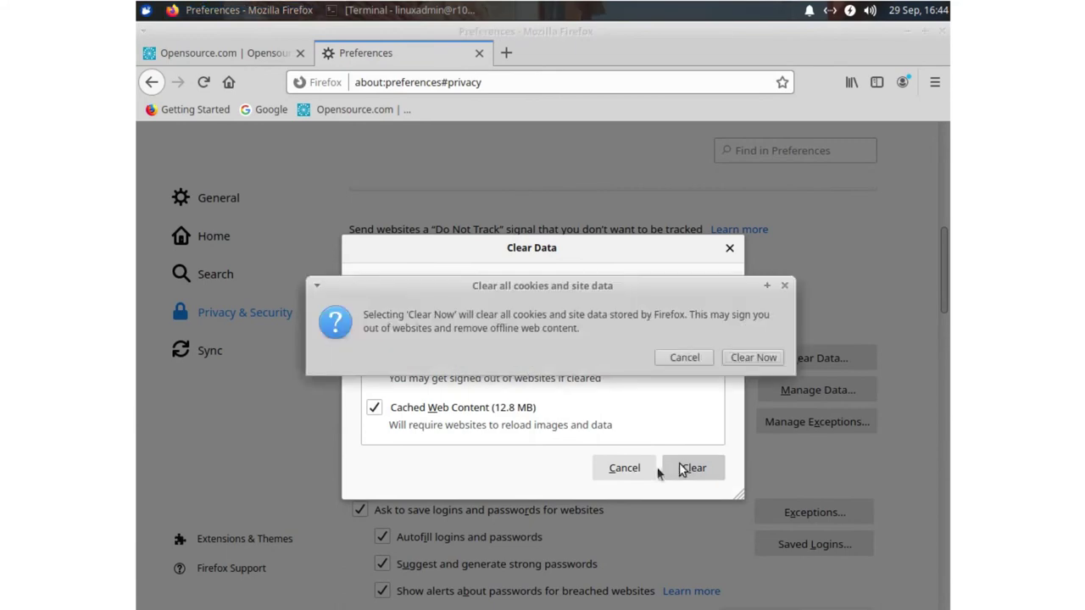
pyautogui.click(740, 358)
# - Clear history for Everything, including site preferences and offline website data, then close Preferences
pyautogui.scroll(-10, 694, 388)
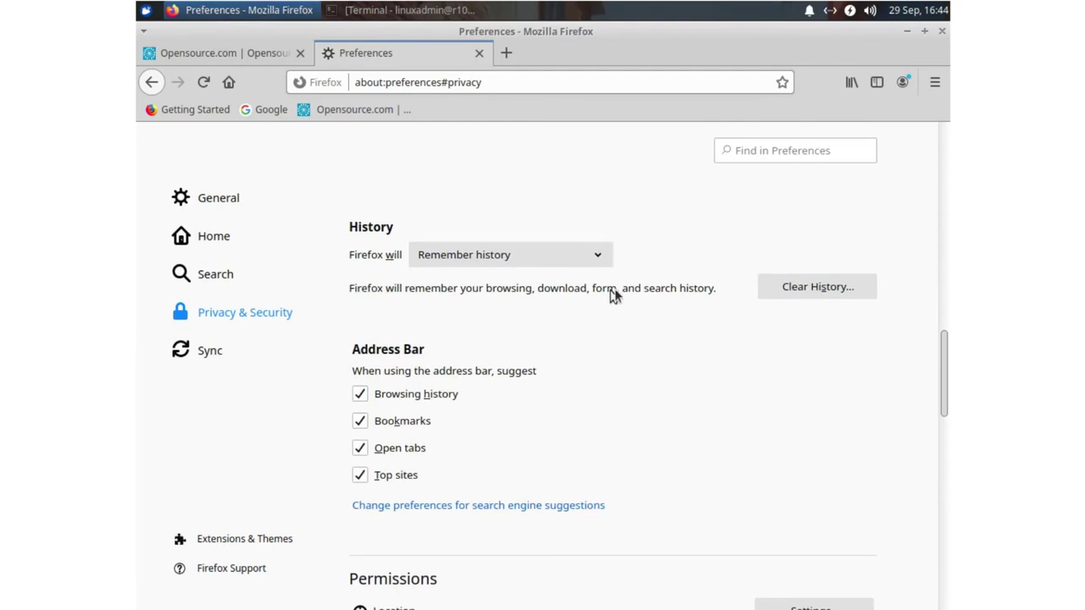
pyautogui.click(819, 291)
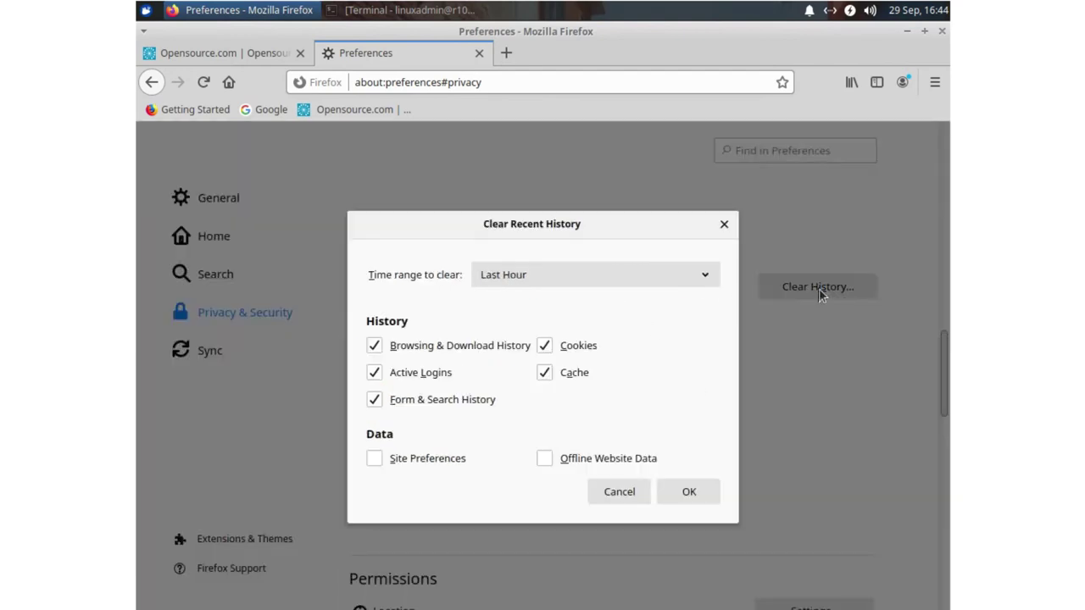
pyautogui.click(607, 274)
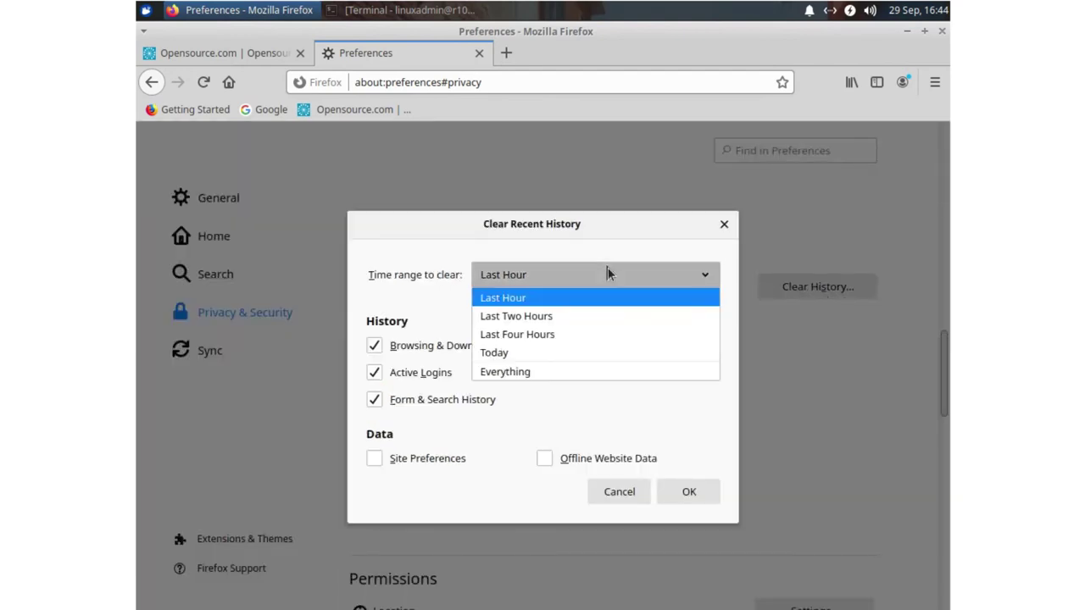
pyautogui.click(529, 371)
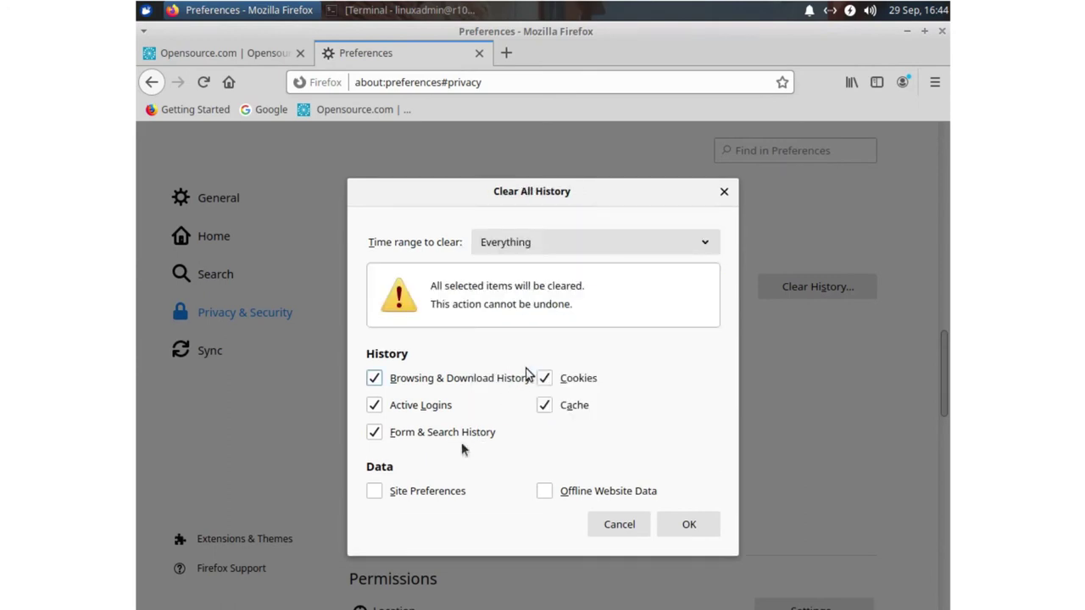
pyautogui.click(453, 492)
pyautogui.click(559, 496)
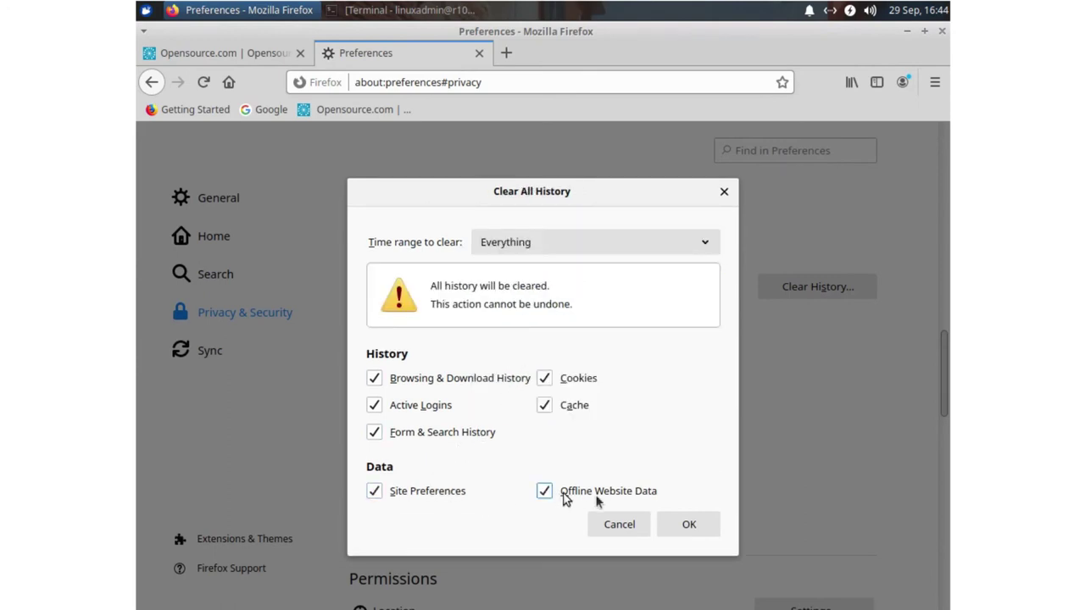
pyautogui.click(700, 523)
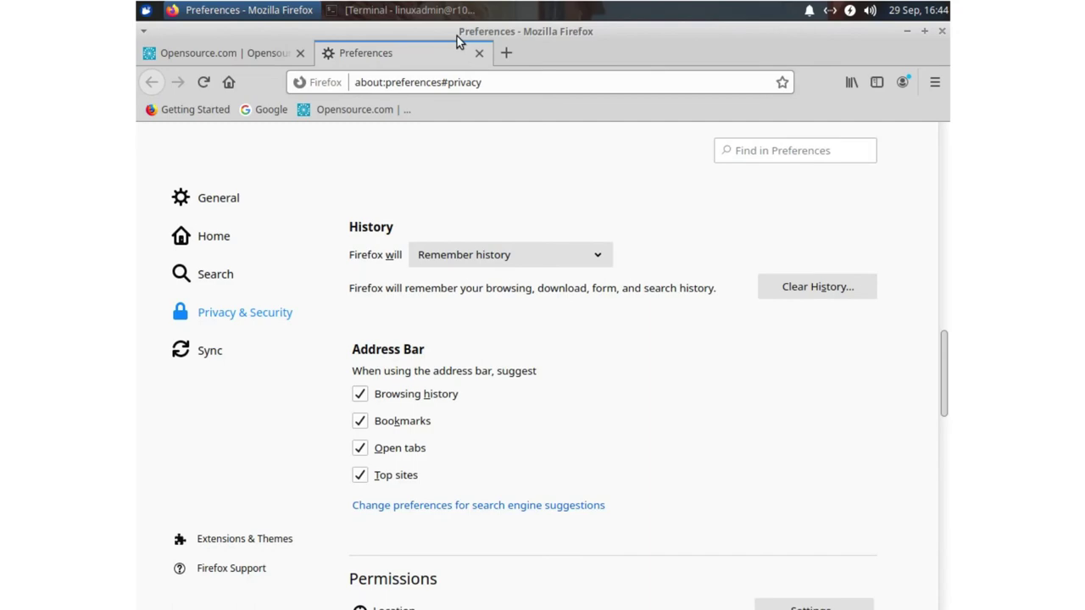
pyautogui.click(478, 54)
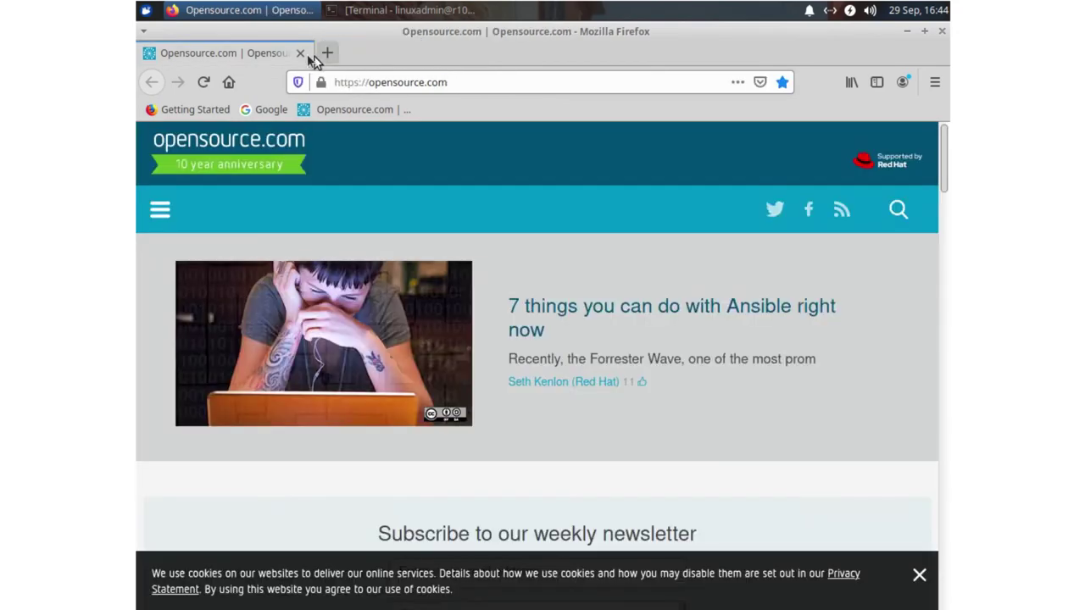
# - Close Firefox and restart the client from the applications menu's power options
pyautogui.click(300, 53)
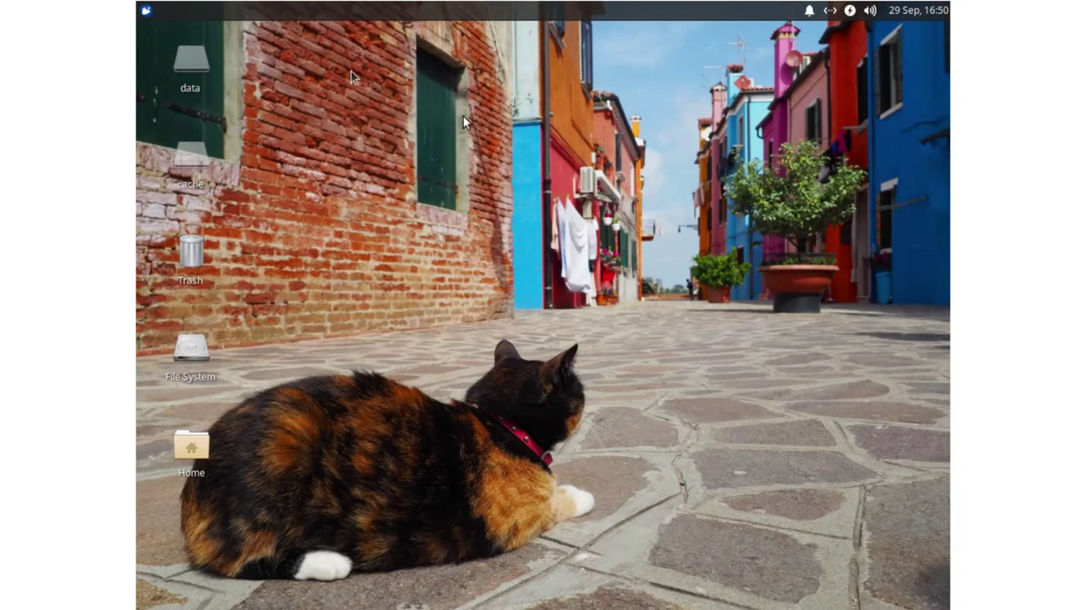
pyautogui.click(145, 11)
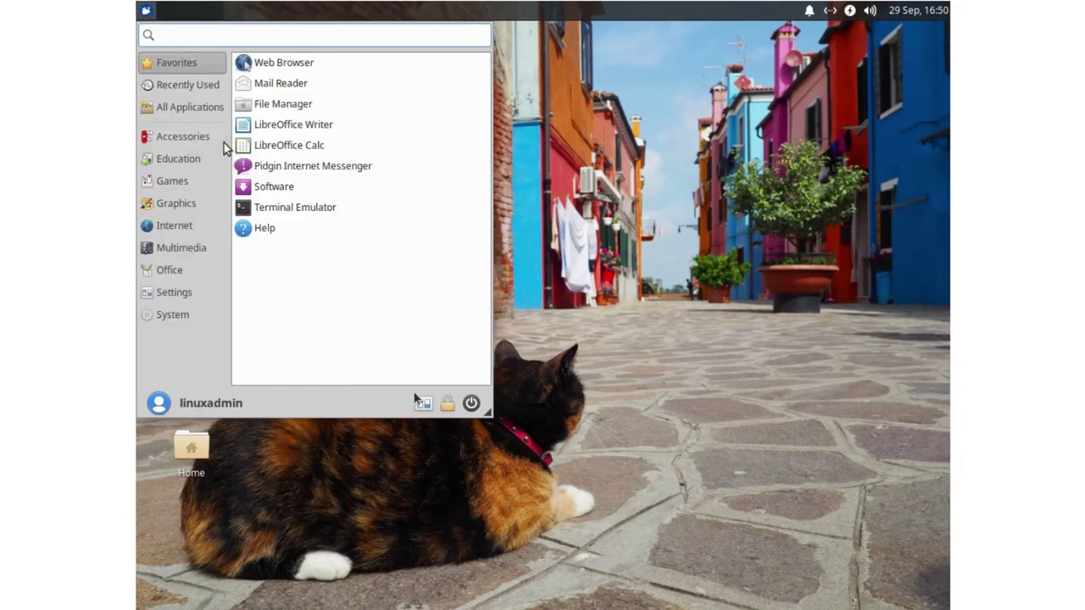
pyautogui.click(471, 403)
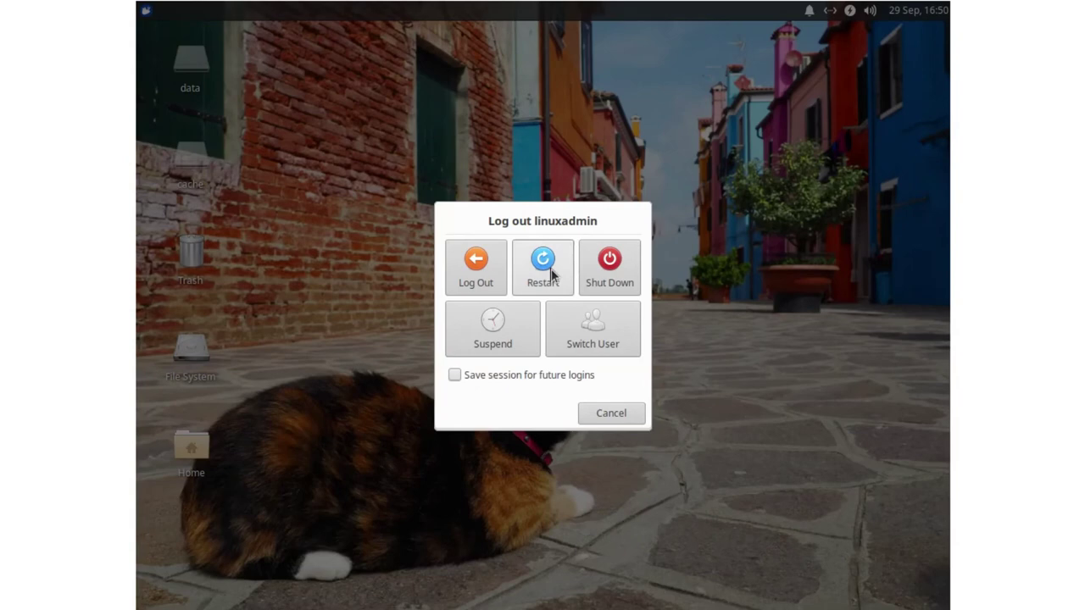
pyautogui.click(547, 270)
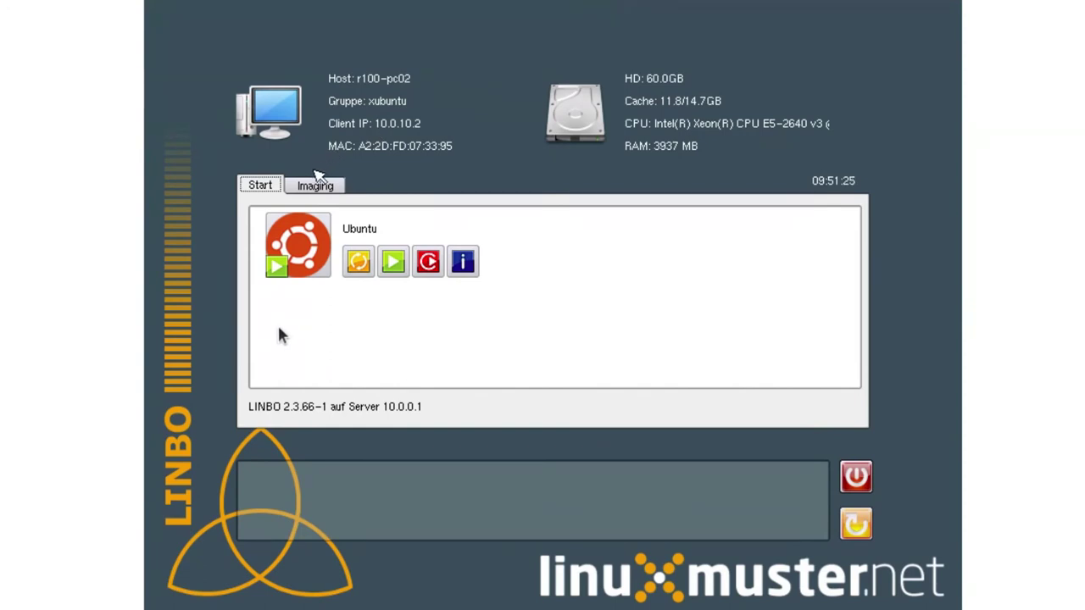
# - Unlock Imaging with the admin password, disable the timeout, then create and upload xubuntu.cloop
pyautogui.click(322, 186)
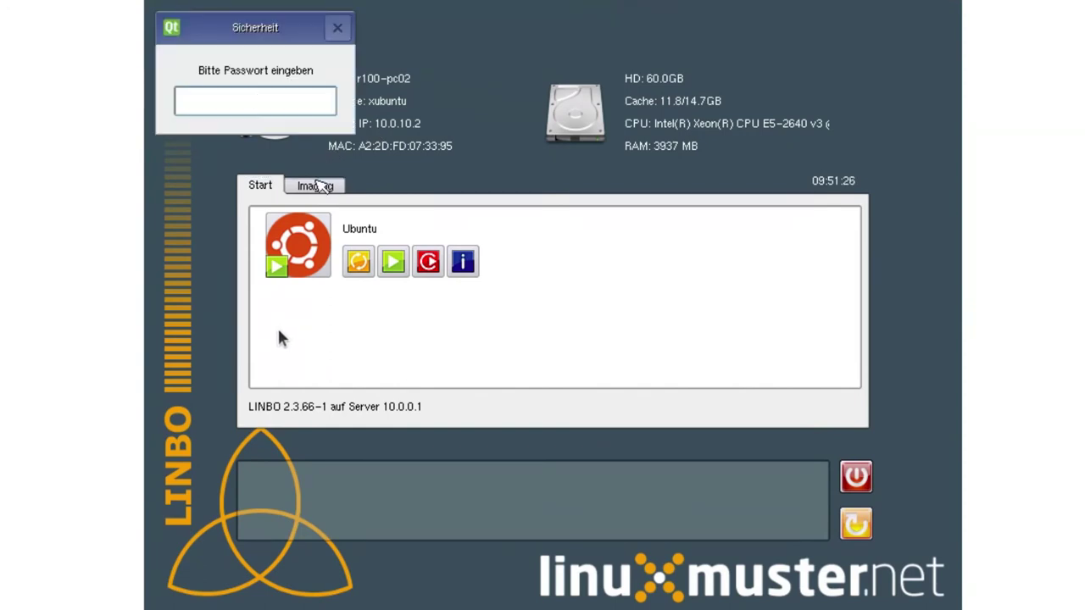
pyautogui.write('Muster!')
pyautogui.press('Return')
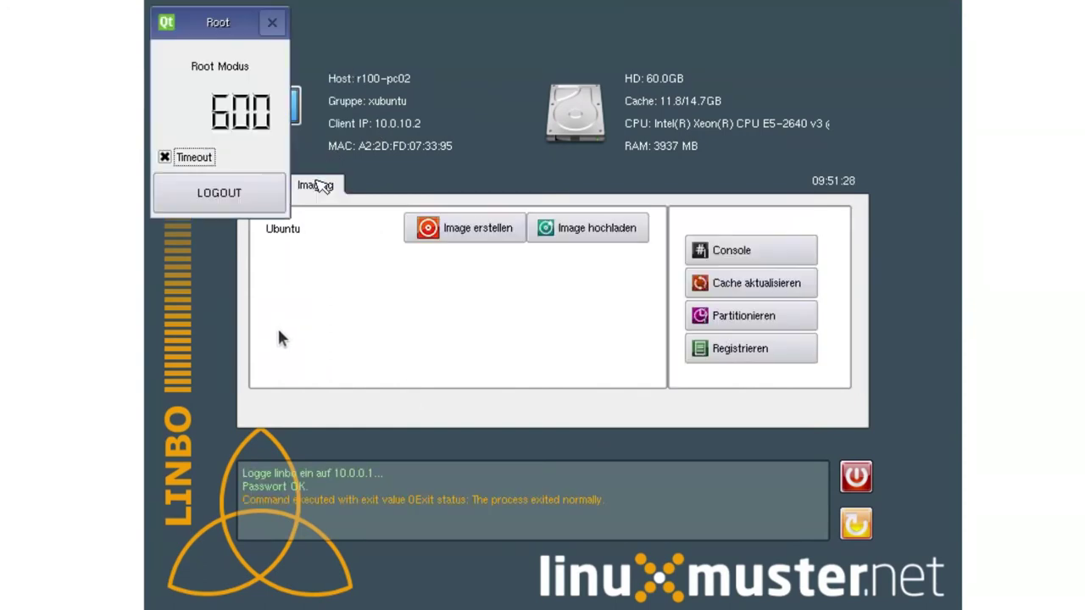
pyautogui.click(214, 157)
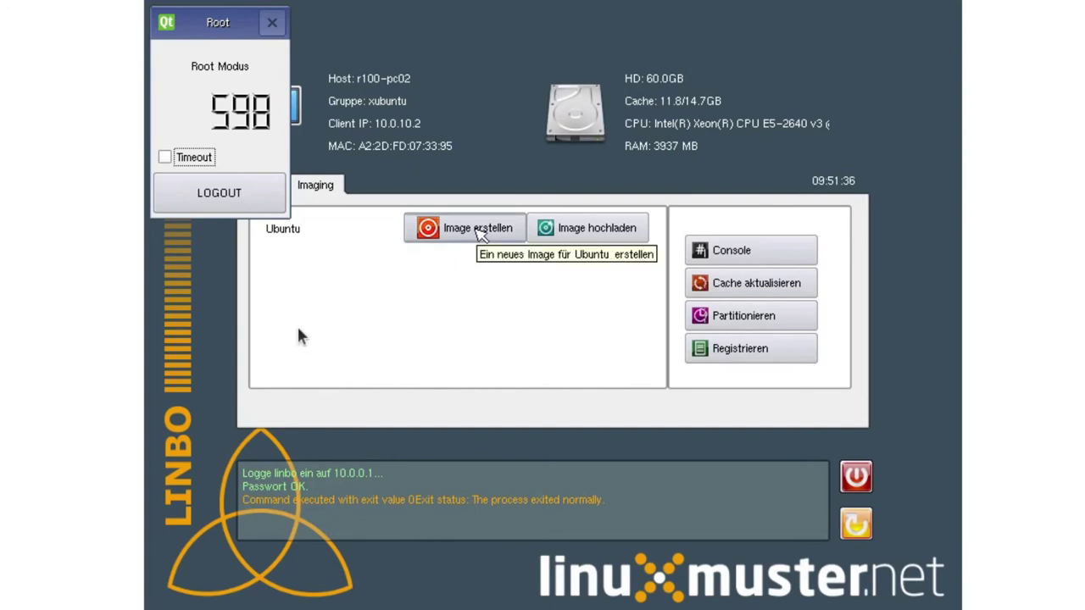
pyautogui.click(479, 230)
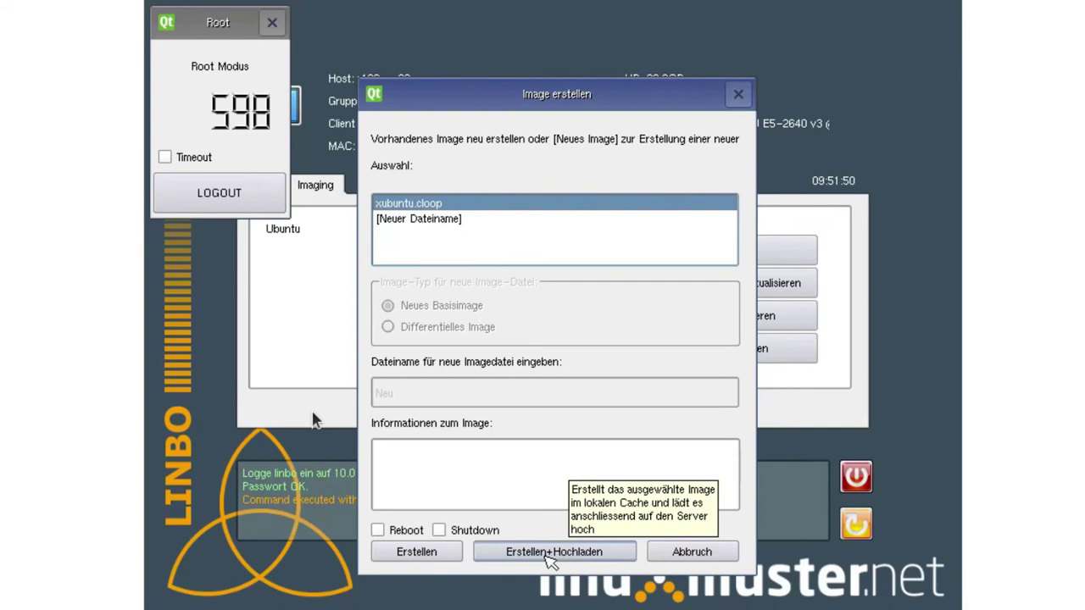
pyautogui.click(551, 559)
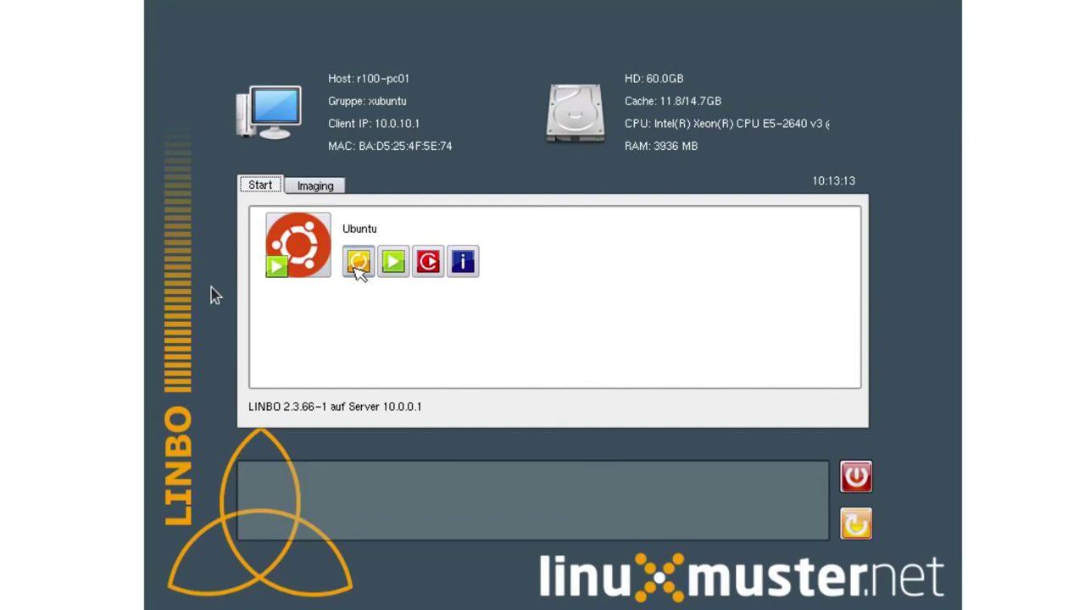
# - Sync+Start Ubuntu on r100-pc01 and let it boot to the login screen
pyautogui.click(358, 262)
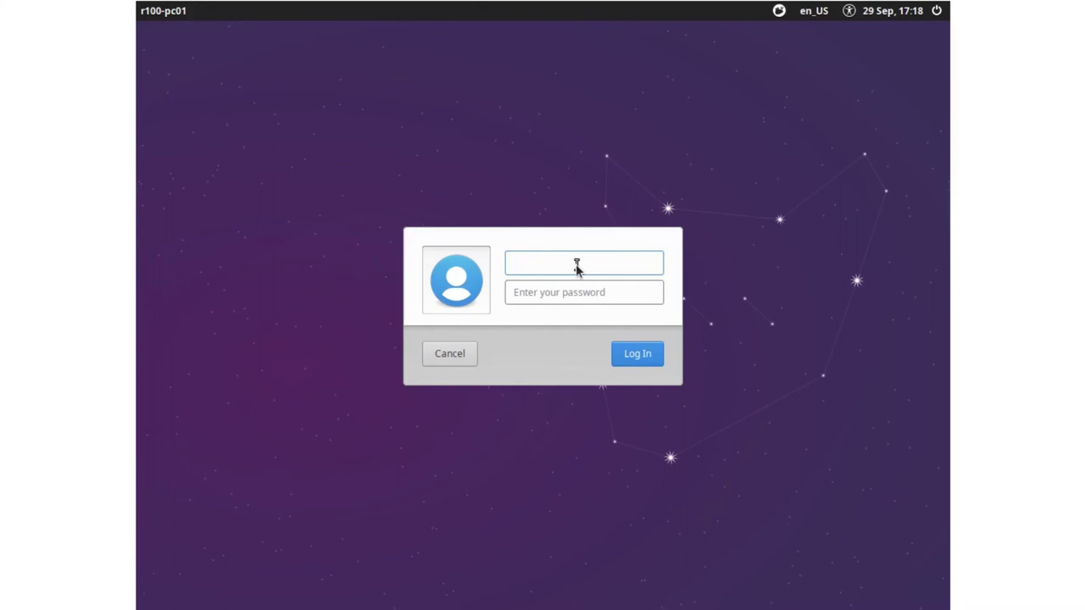
# - Log in with the user's username and password, then launch Firefox from the applications menu
pyautogui.press('Tab')
pyautogui.write('••••••')
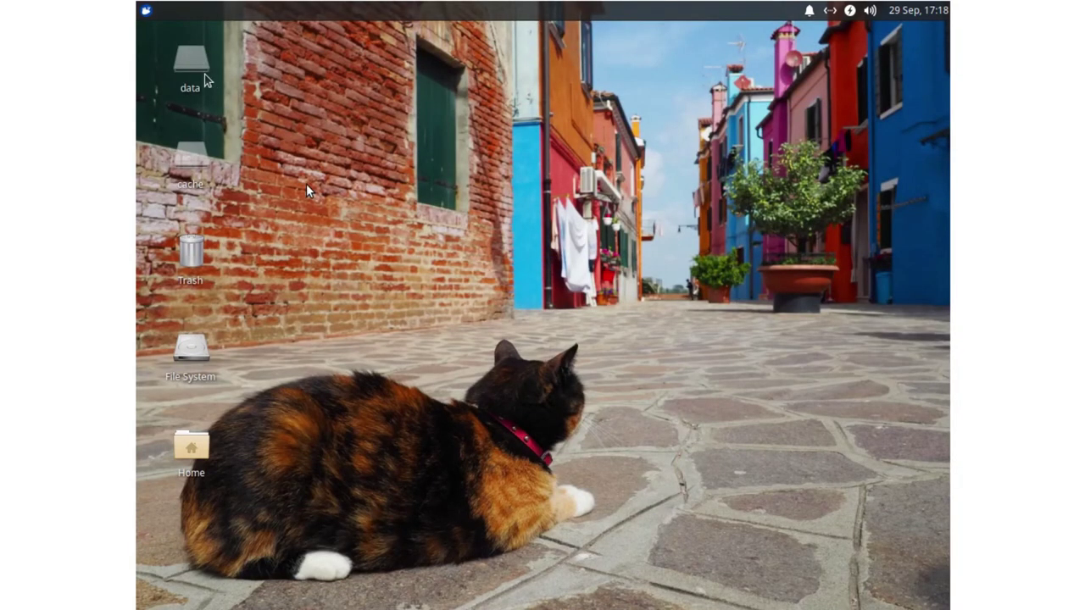
pyautogui.click(146, 11)
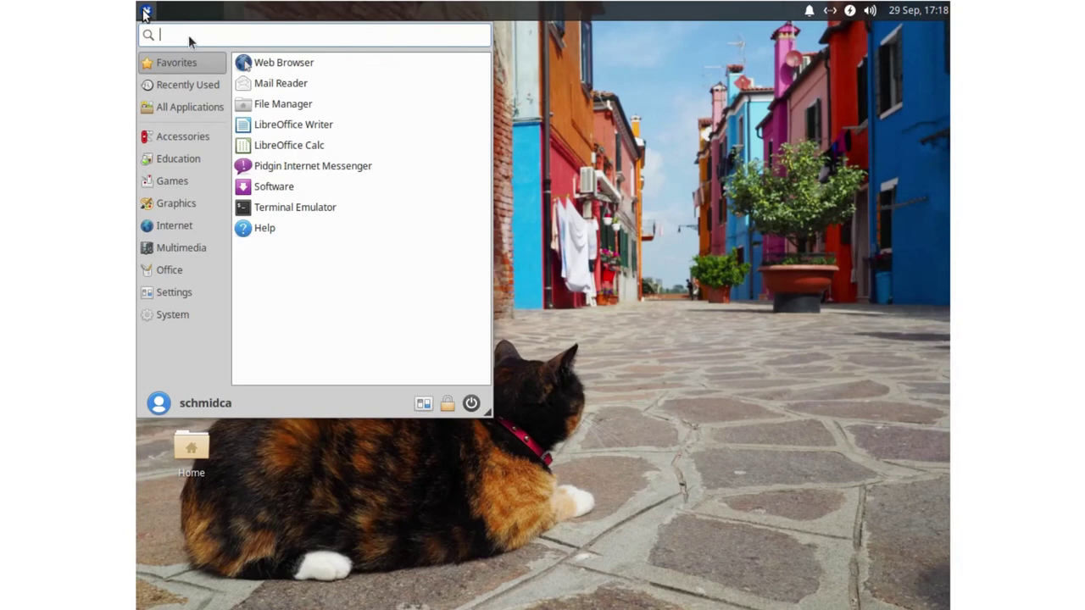
pyautogui.click(278, 67)
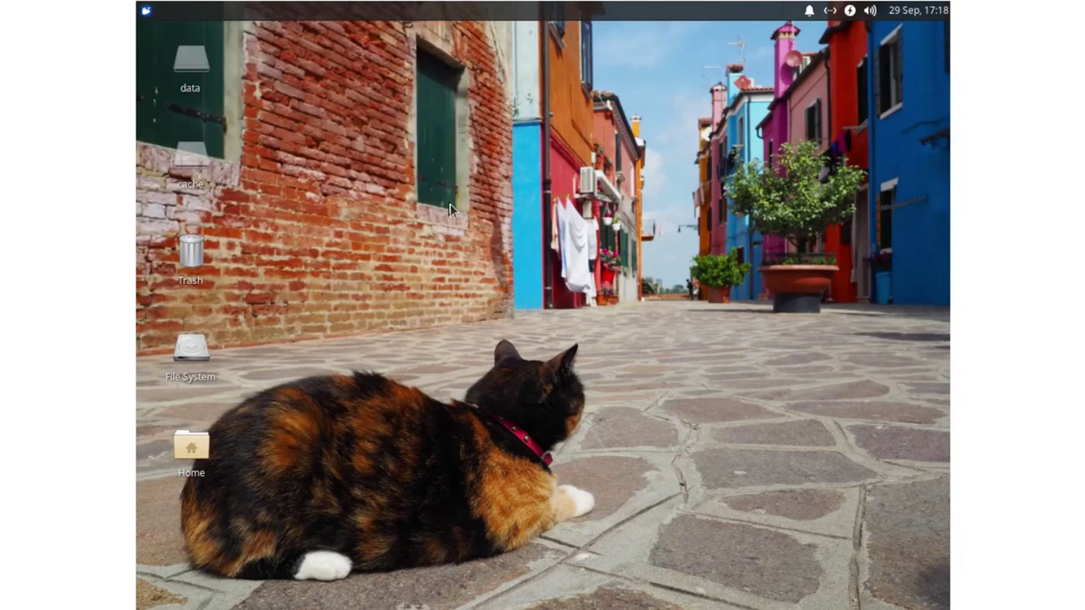